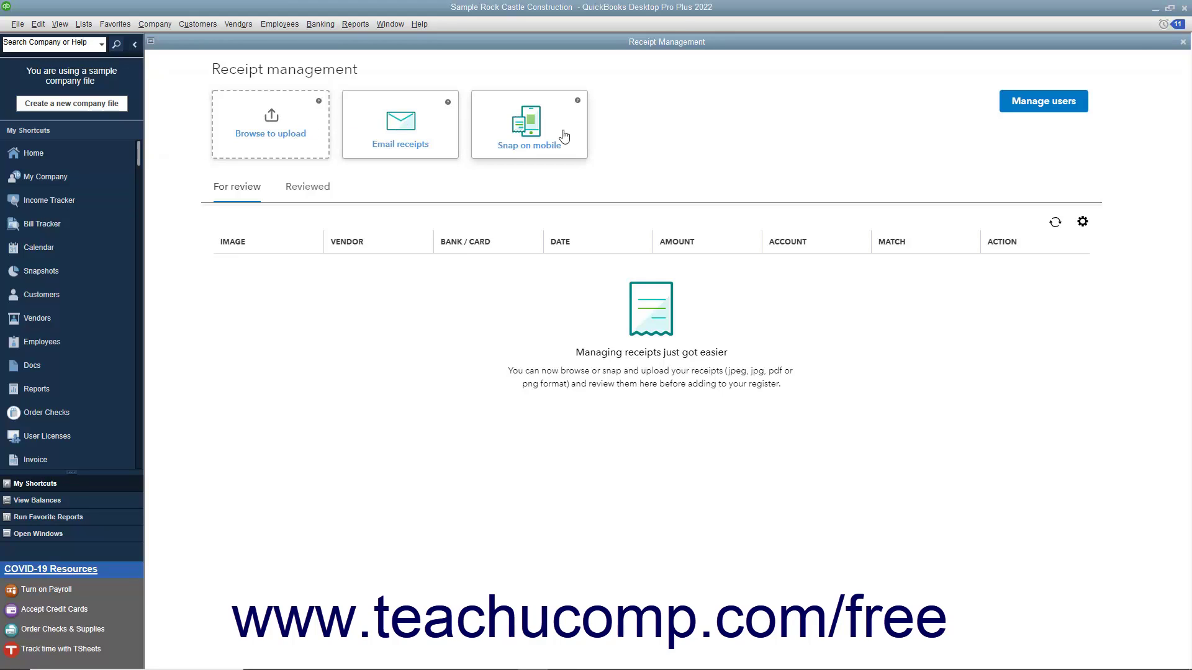
Upload the receipt files PHSSale1215-2.pdf, PHSSale1215-3.pdf and PHSSale1215-4.pdf from the Receipts folder.
left_click(305, 142)
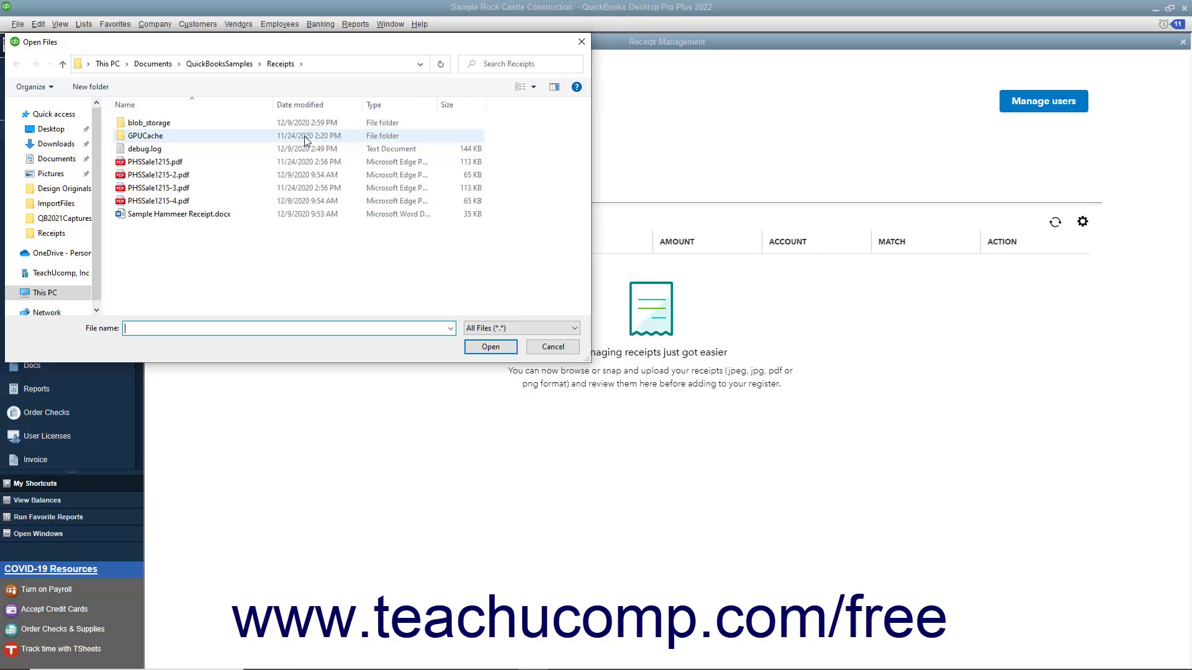
left_click(196, 173)
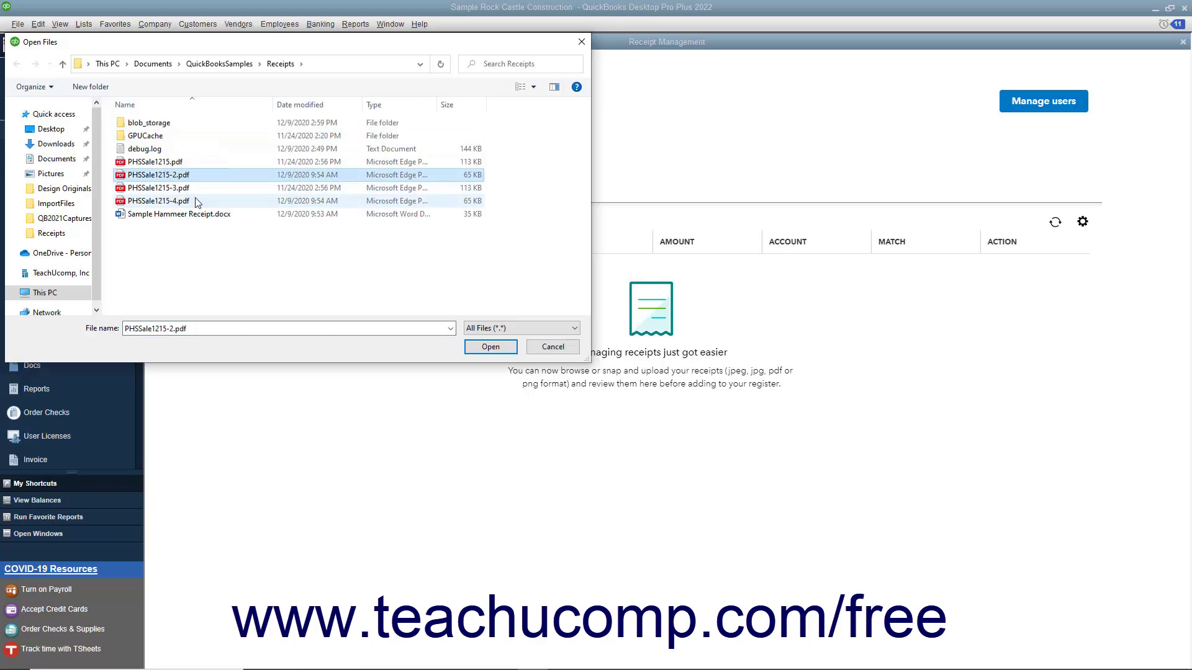
left_click(196, 197, "shift")
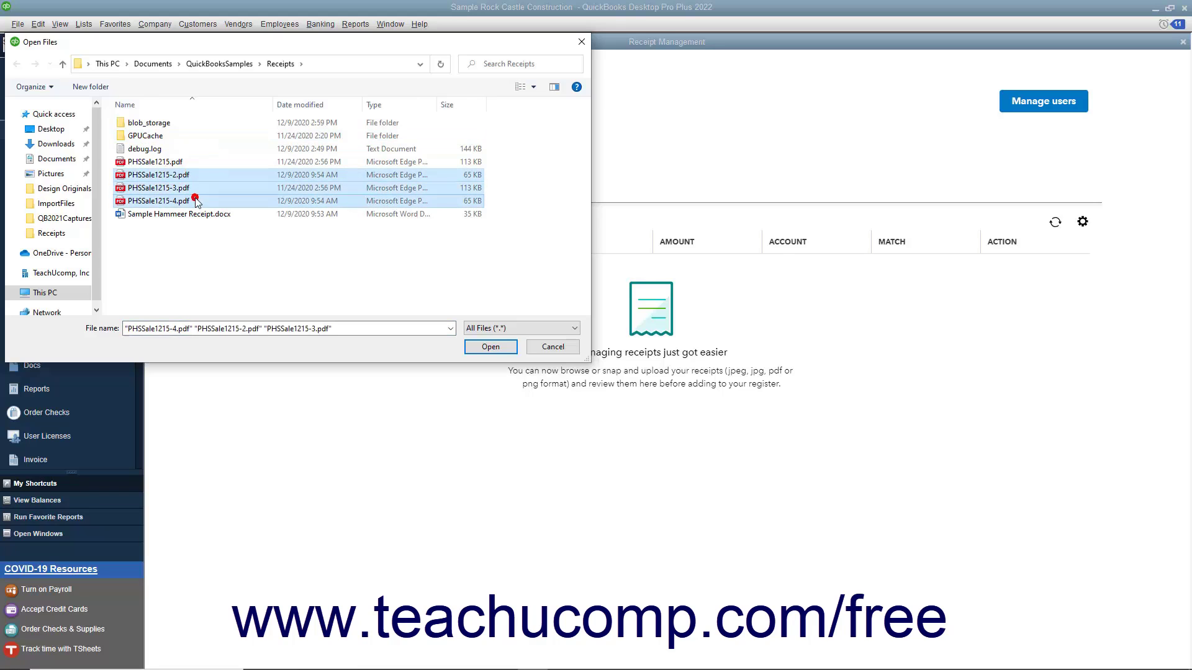
left_click(491, 347)
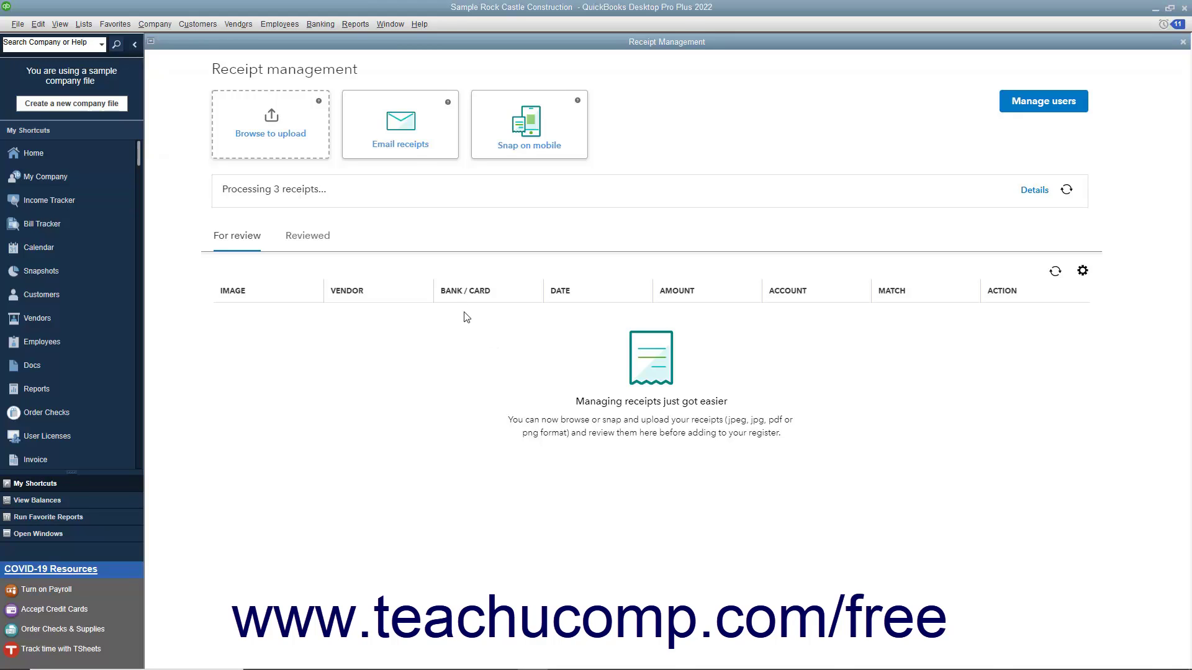
View the custom email address setup for emailing receipts and the instructions for snapping receipts on mobile, closing both dialogs.
left_click(415, 152)
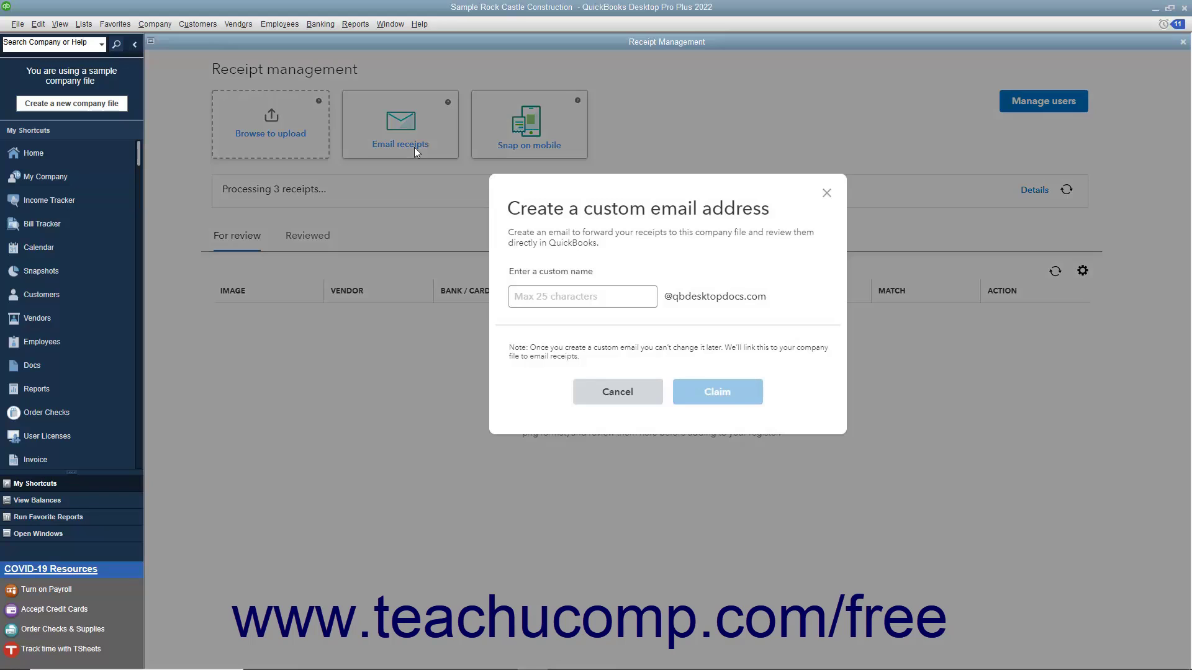
left_click(564, 293)
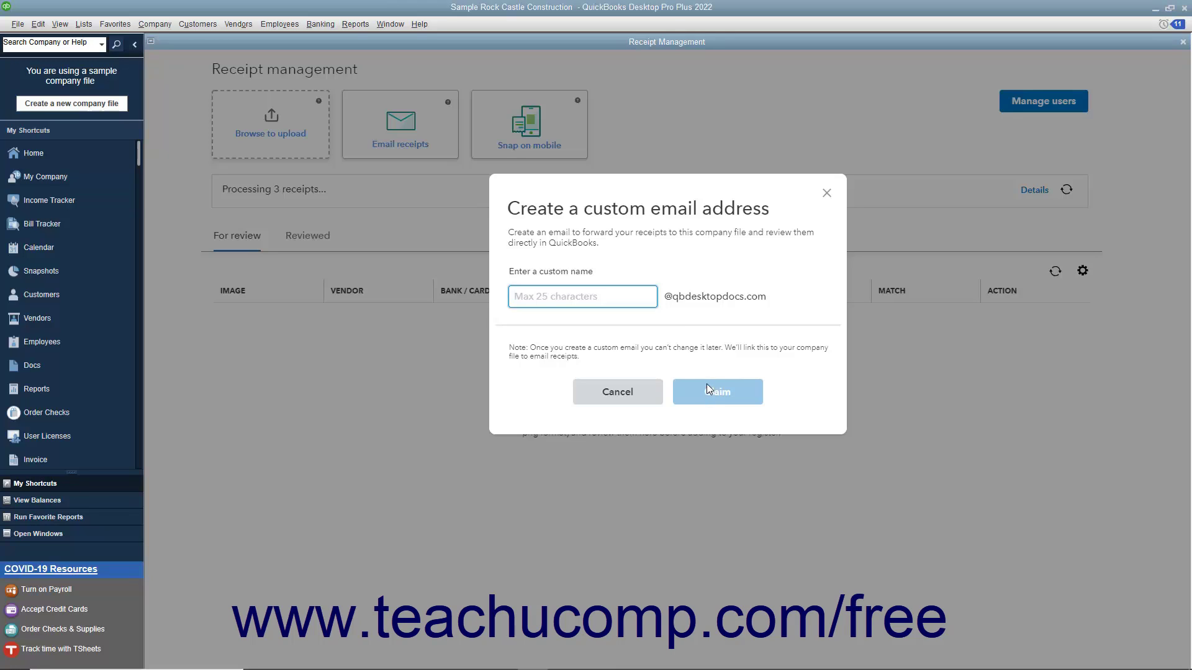
left_click(641, 394)
left_click(633, 411)
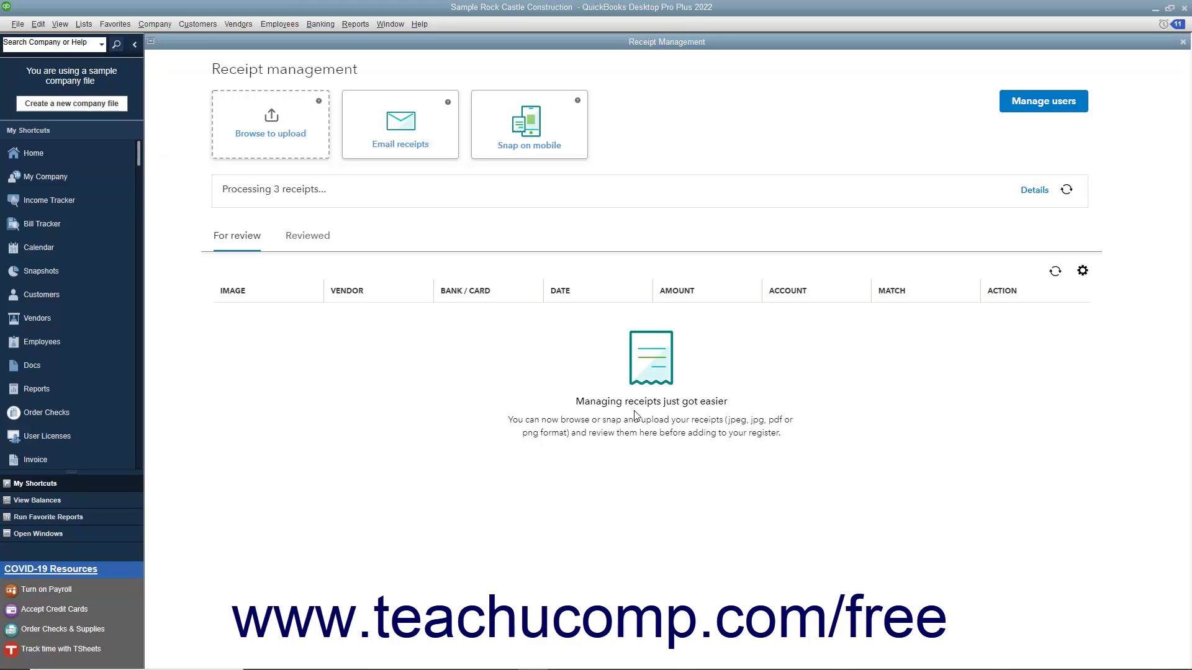
left_click(554, 152)
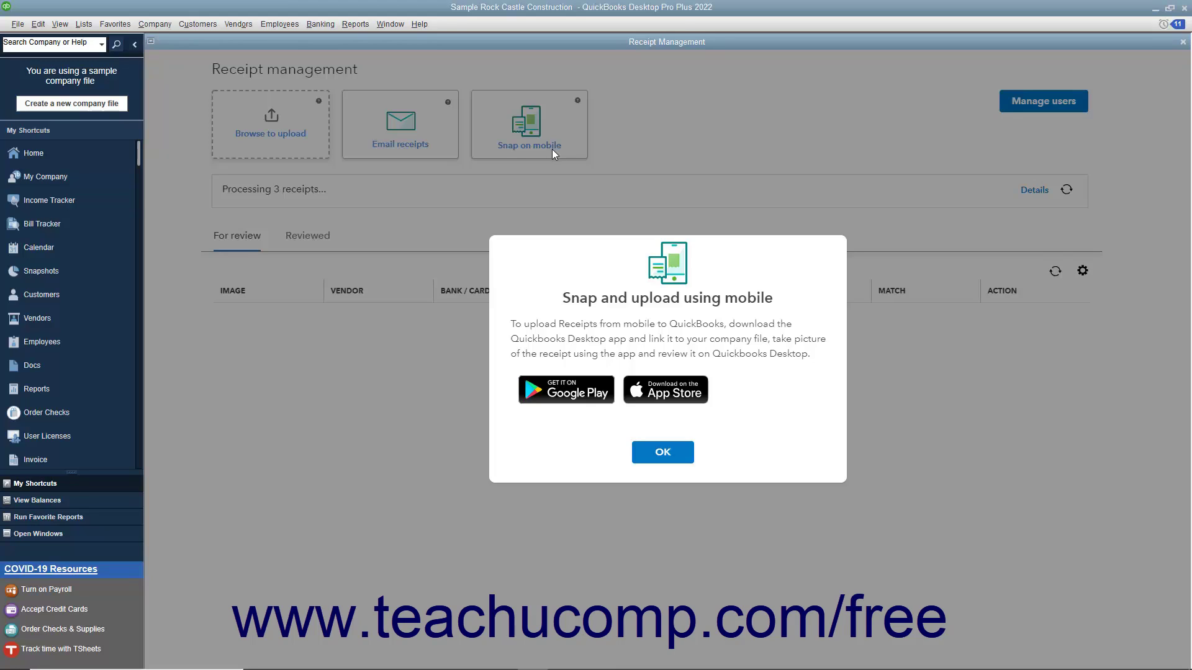
left_click(663, 453)
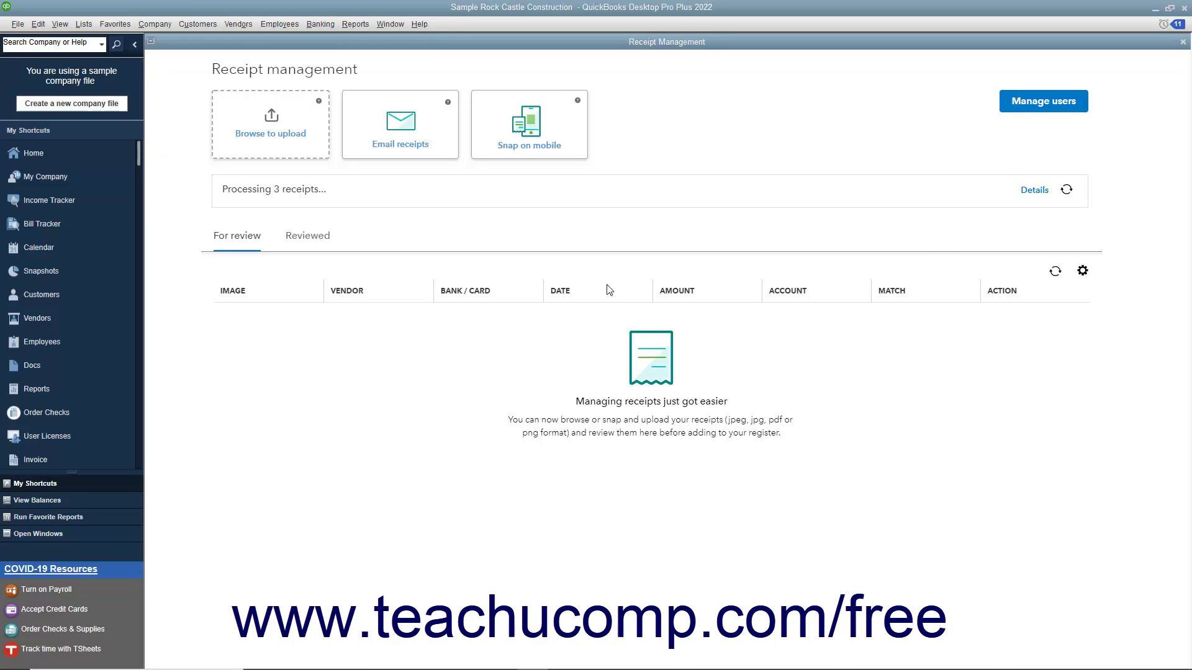
Check the details of the receipts being processed and refresh until all of them are listed for review.
left_click(1023, 193)
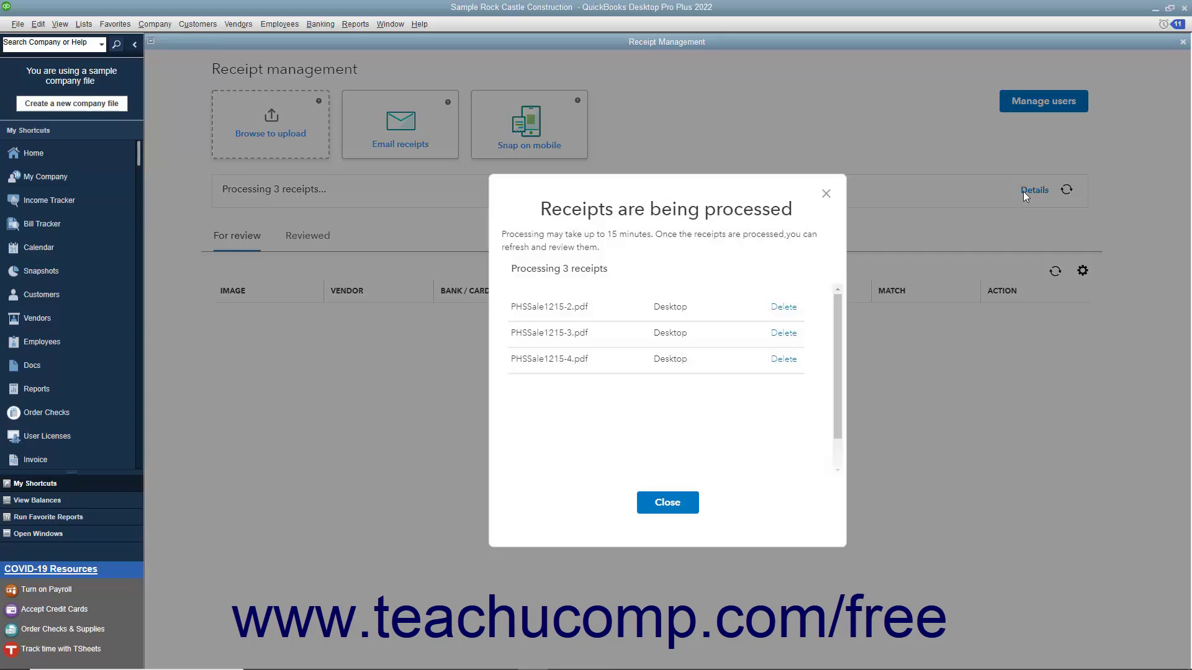
left_click(686, 513)
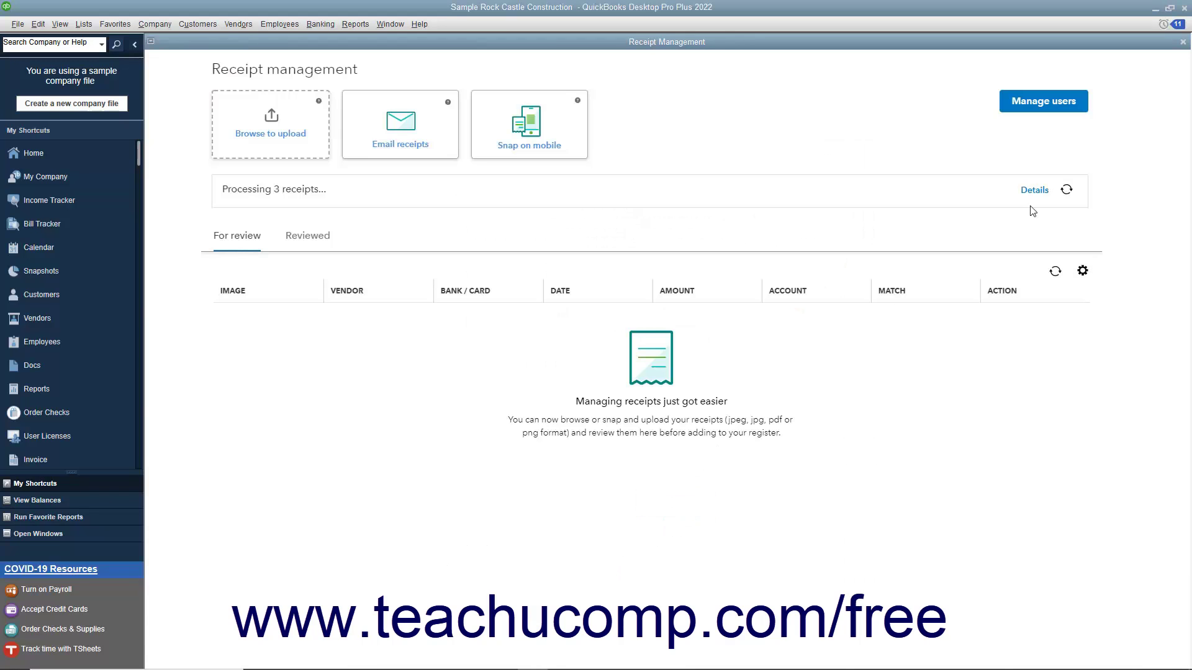
left_click(1067, 191)
left_click(1067, 193)
left_click(1067, 193)
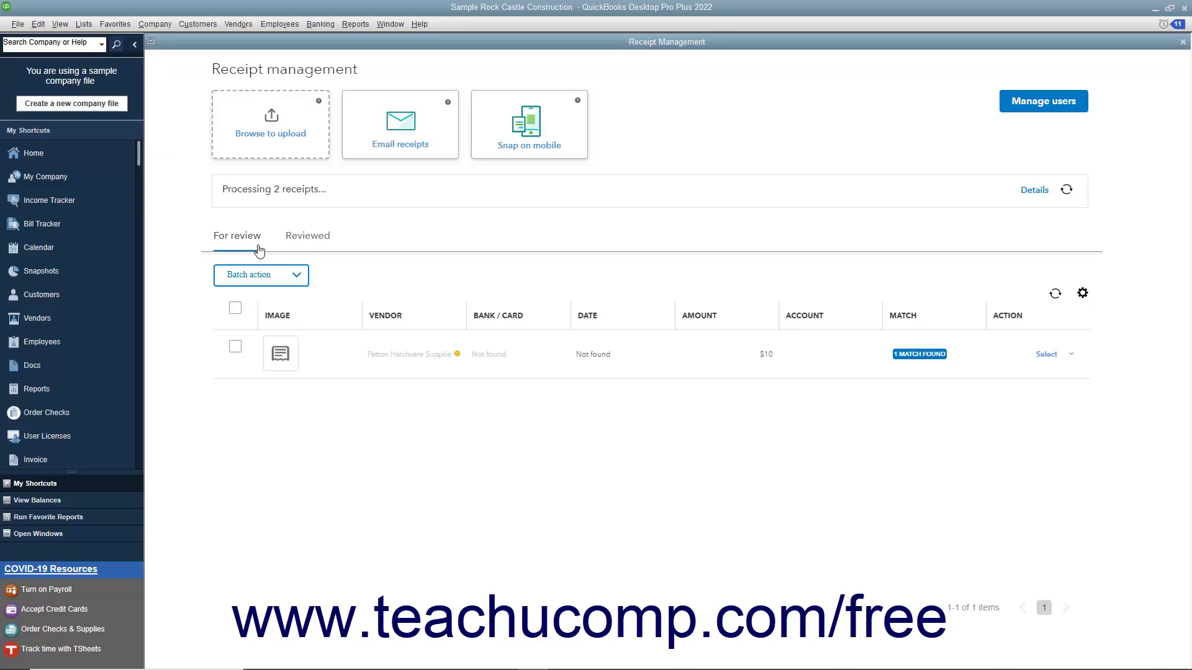
left_click(892, 313)
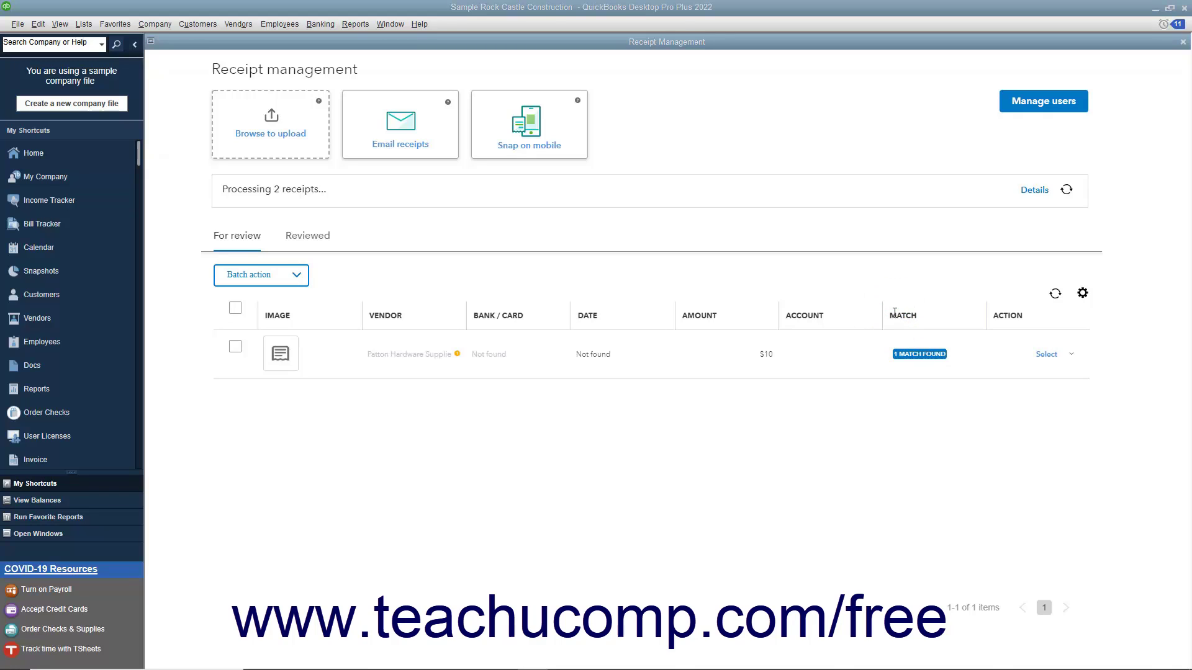
left_click(1067, 189)
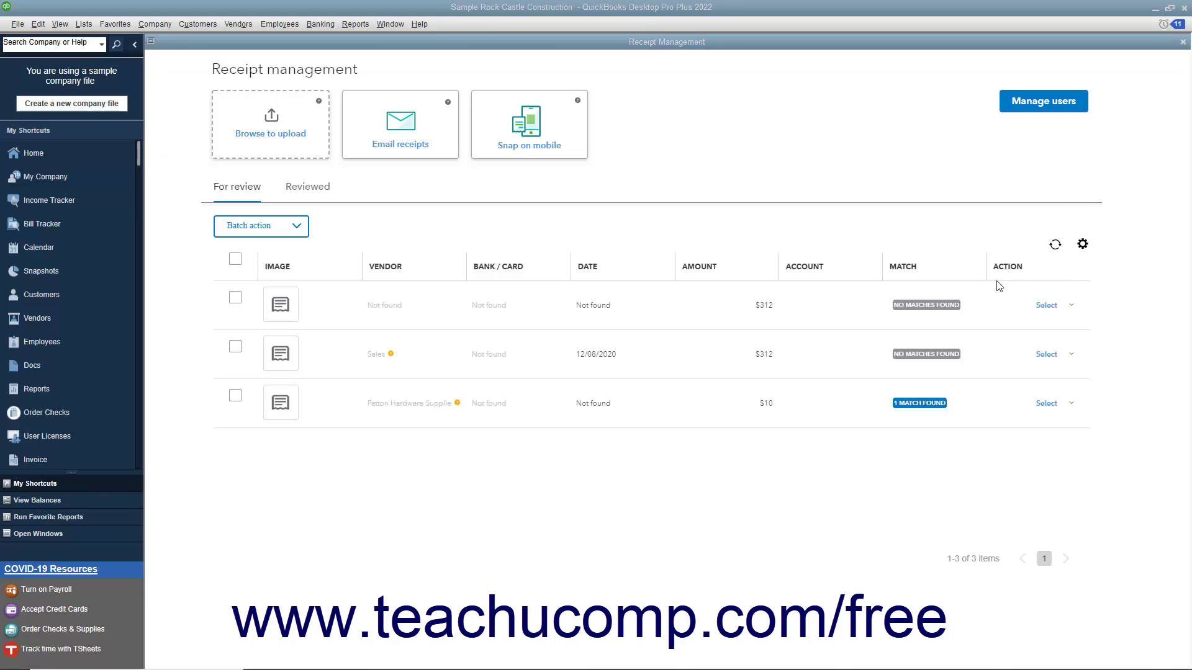
Review the matched transaction of the $10 Patton Hardware Supplies receipt and its match removal option, then close the receipt details.
left_click(1060, 410)
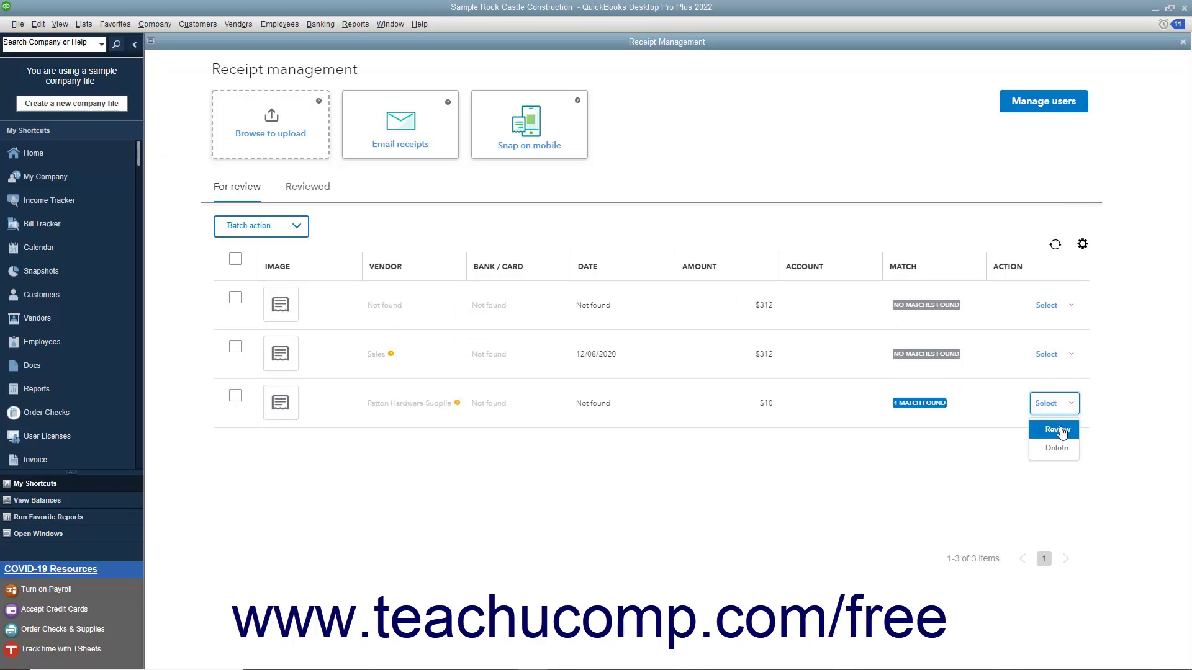
left_click(1060, 430)
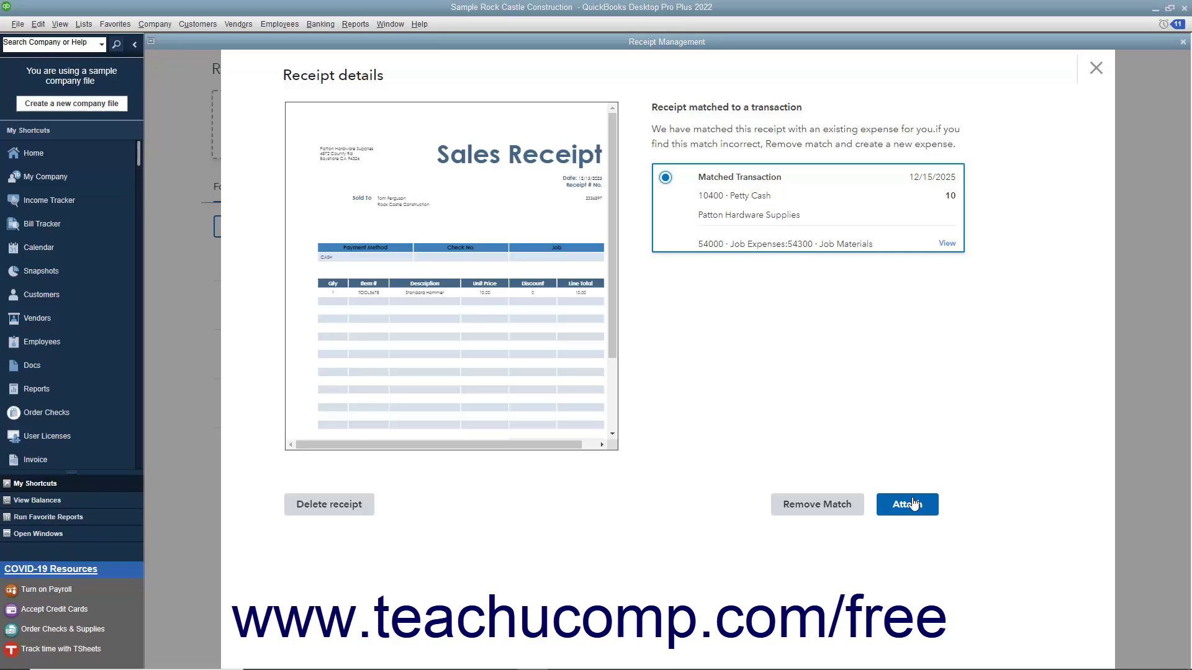
left_click(832, 516)
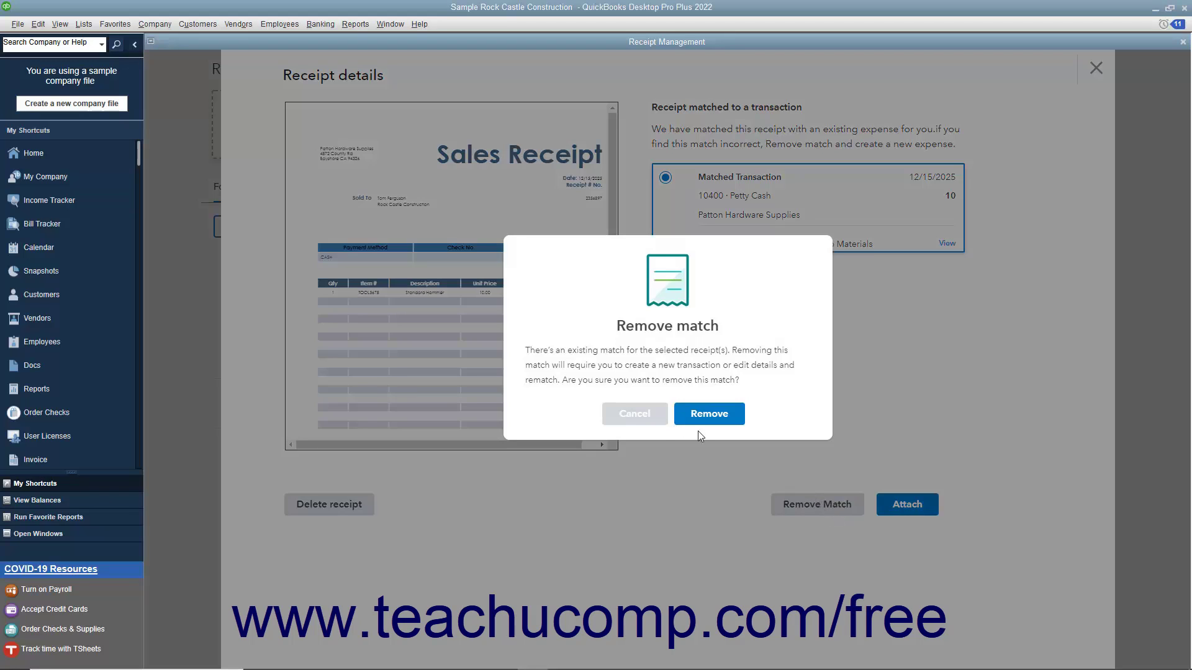
left_click(661, 419)
left_click(1091, 77)
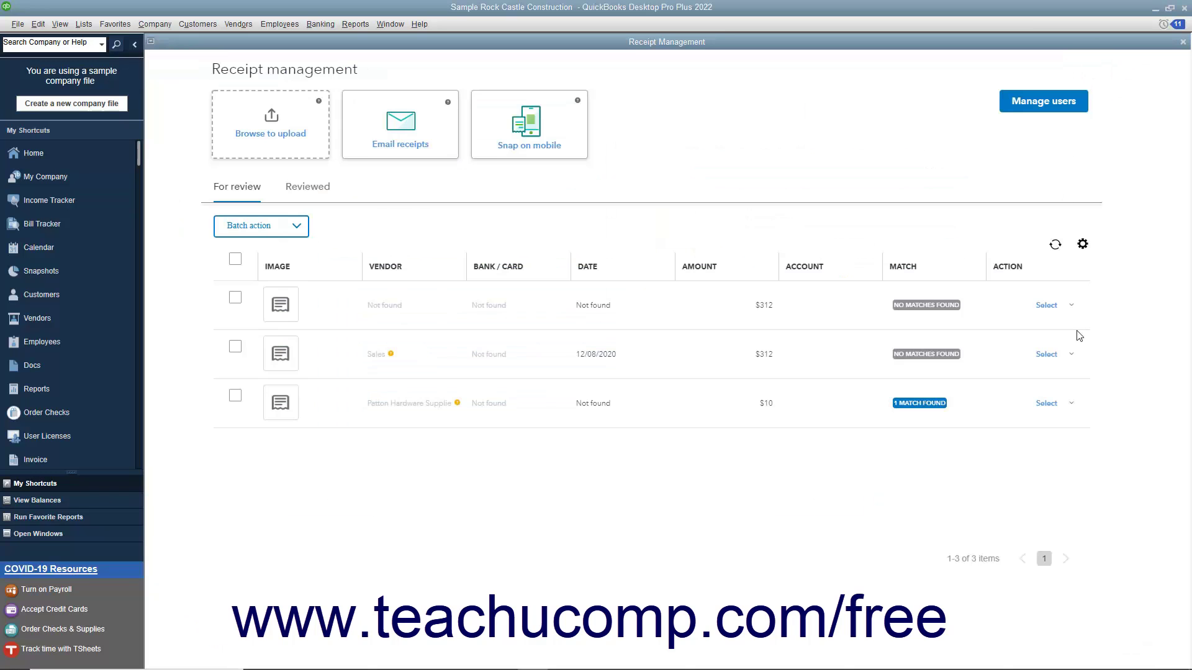
Open the 12/08/2020 receipt for review and set its bank account to 10100 · Checking with check number 491.
left_click(1072, 355)
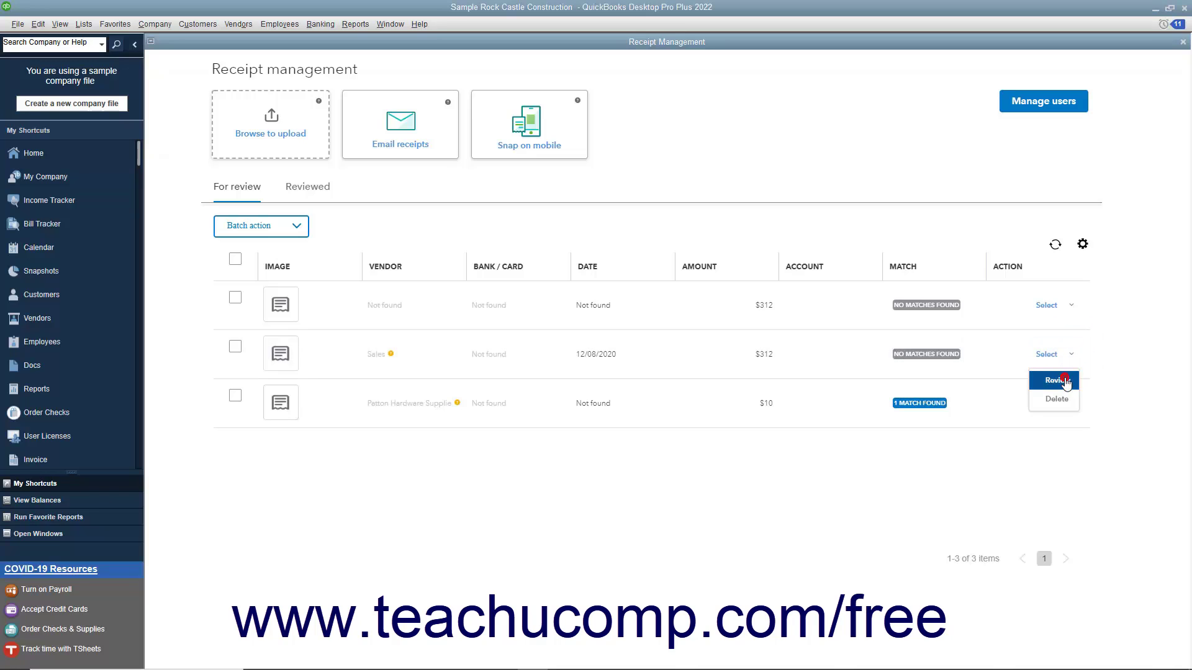
left_click(1067, 380)
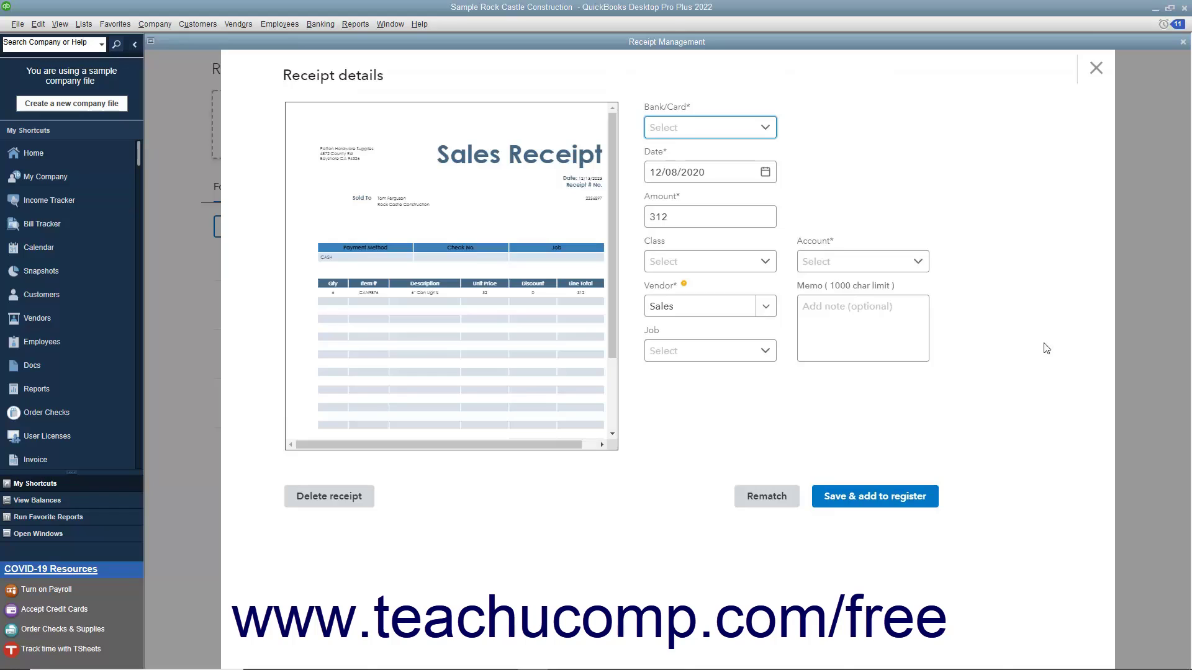
left_click(767, 127)
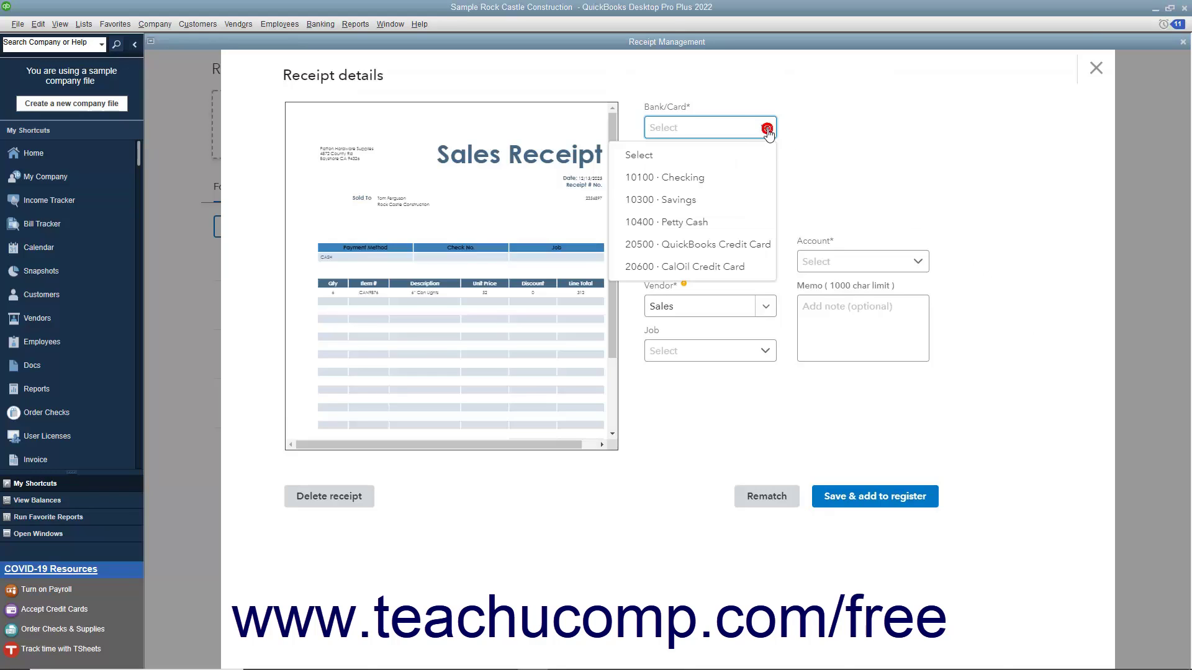
left_click(745, 178)
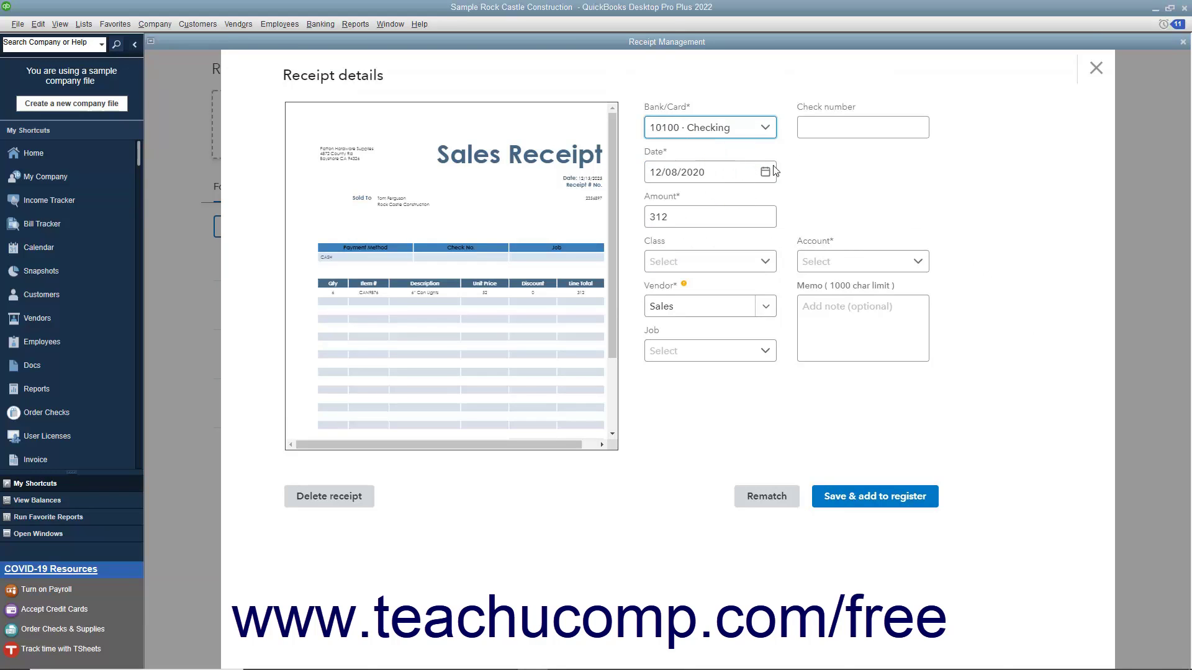
left_click(829, 126)
type("491")
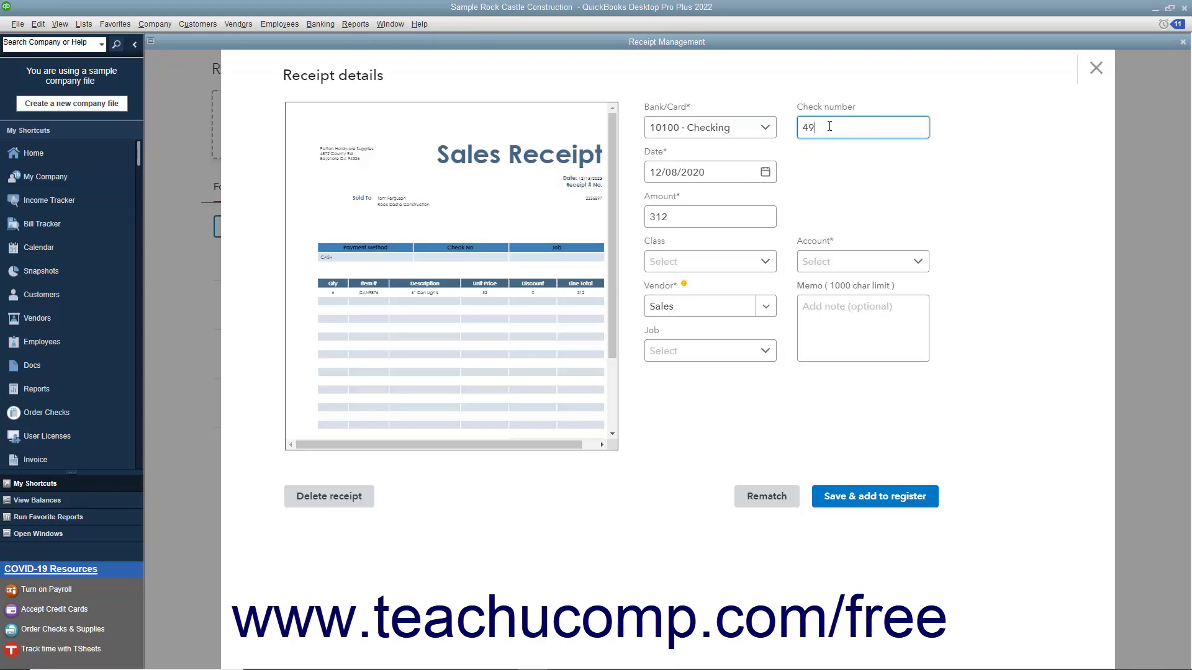
Set the receipt's date to 12/15/2025.
left_click(735, 178)
left_click(765, 172)
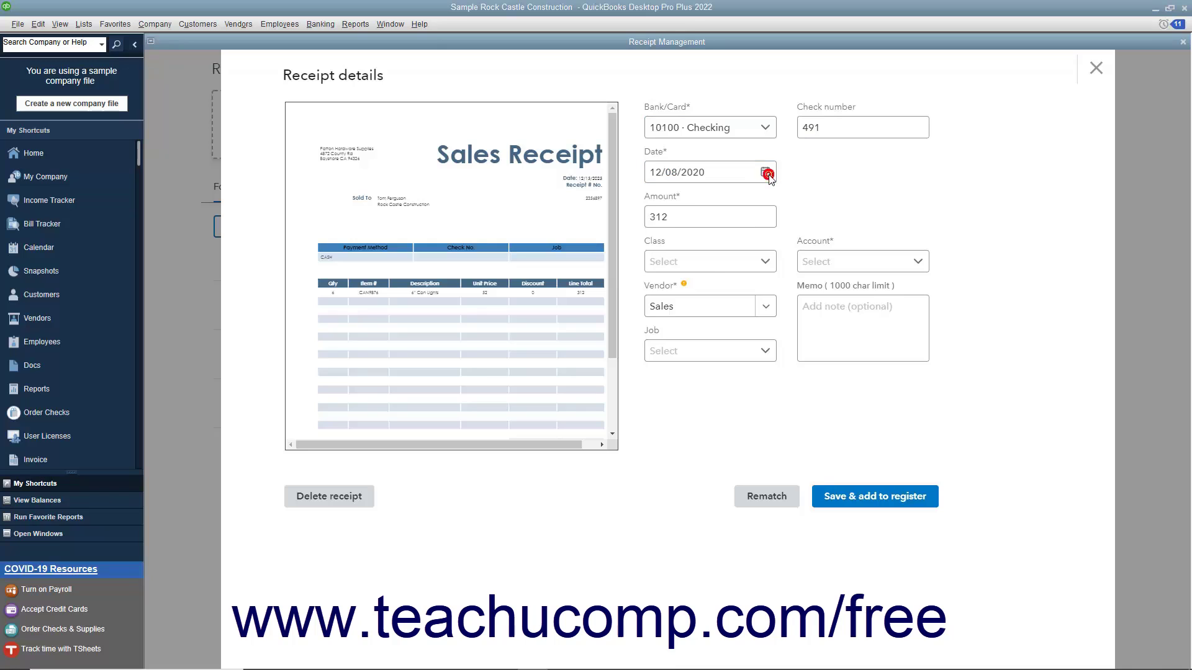
left_click(783, 207)
left_click(783, 207)
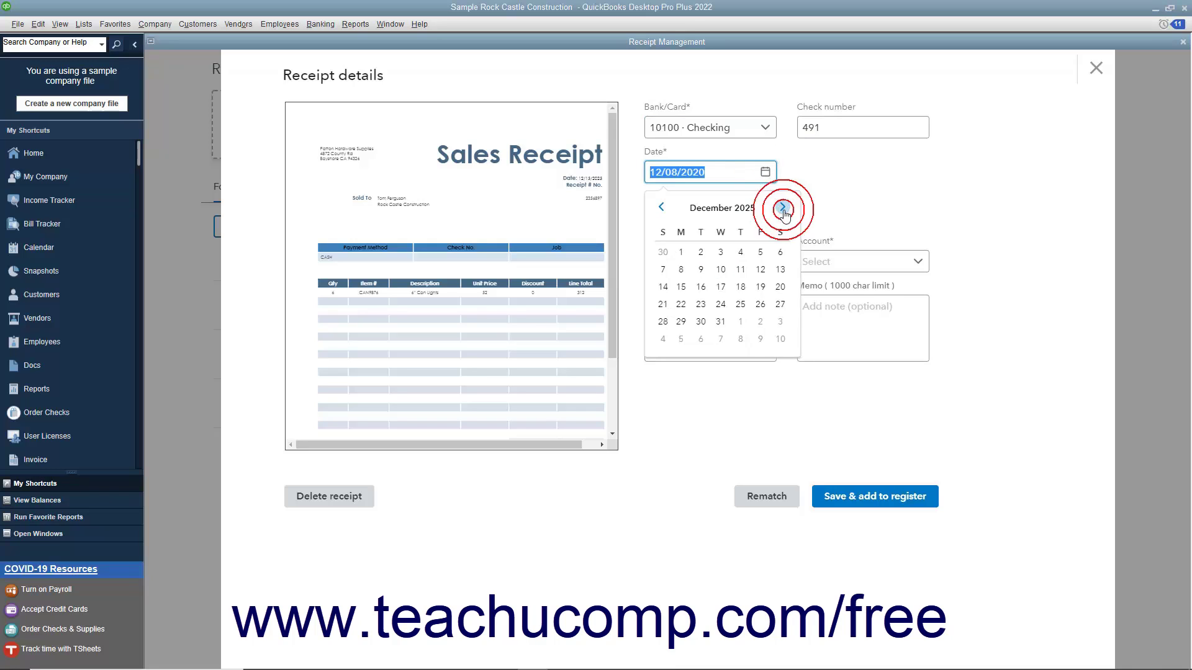
left_click(681, 286)
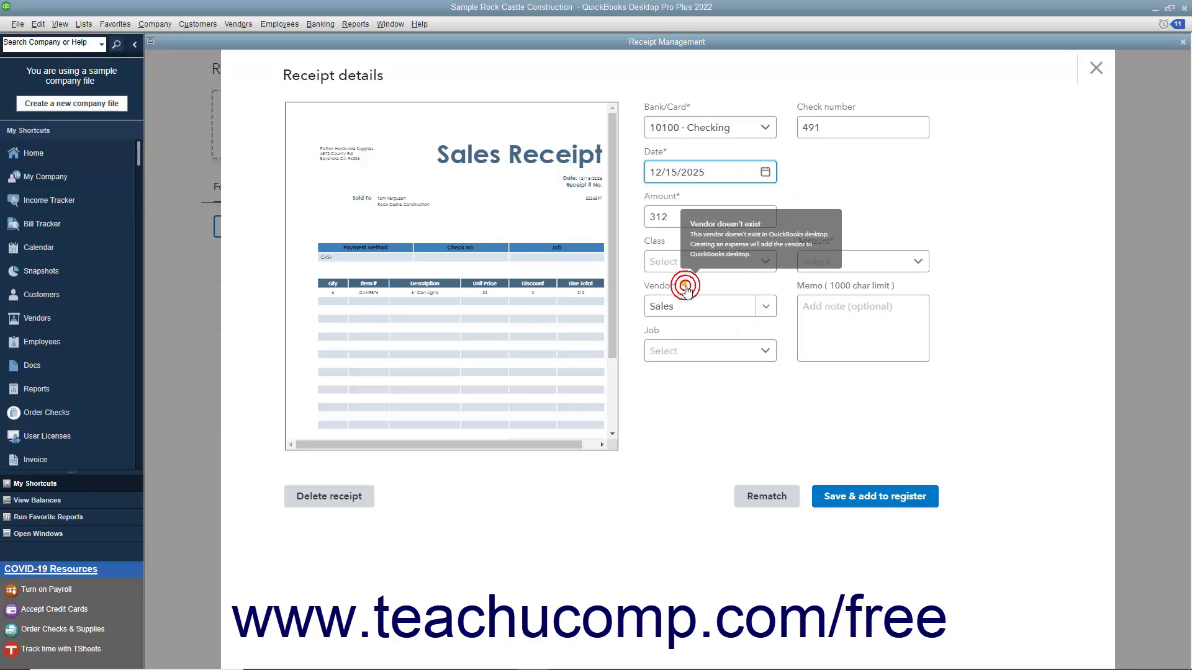
Set the receipt's vendor to Patton Hardware Supplies and its account to 54000 · Job Expenses:54300 · Job Materials.
left_click(766, 304)
scroll(753, 404, "up", 5)
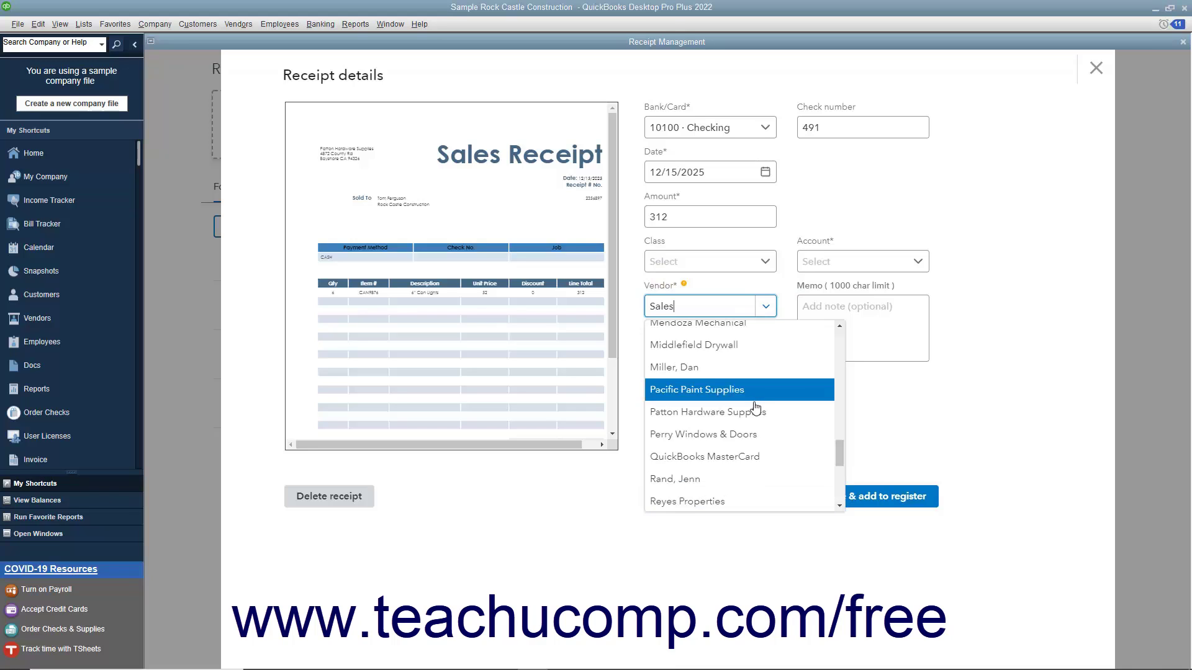
left_click(748, 413)
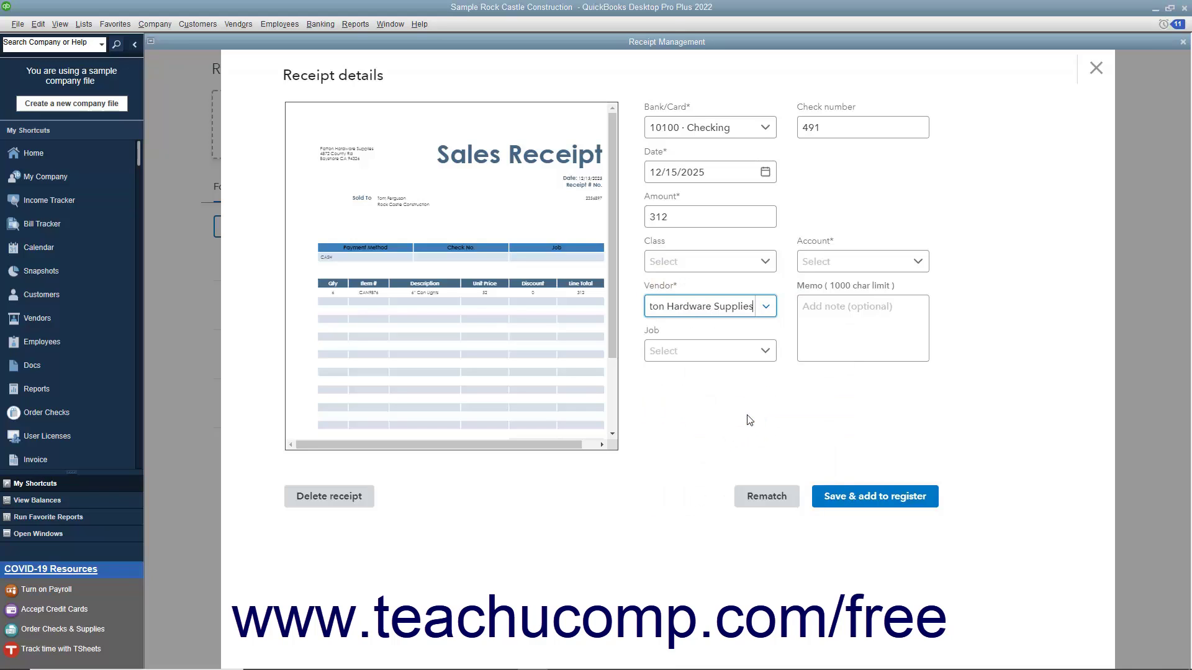
left_click(919, 261)
scroll(862, 365, "down", 10)
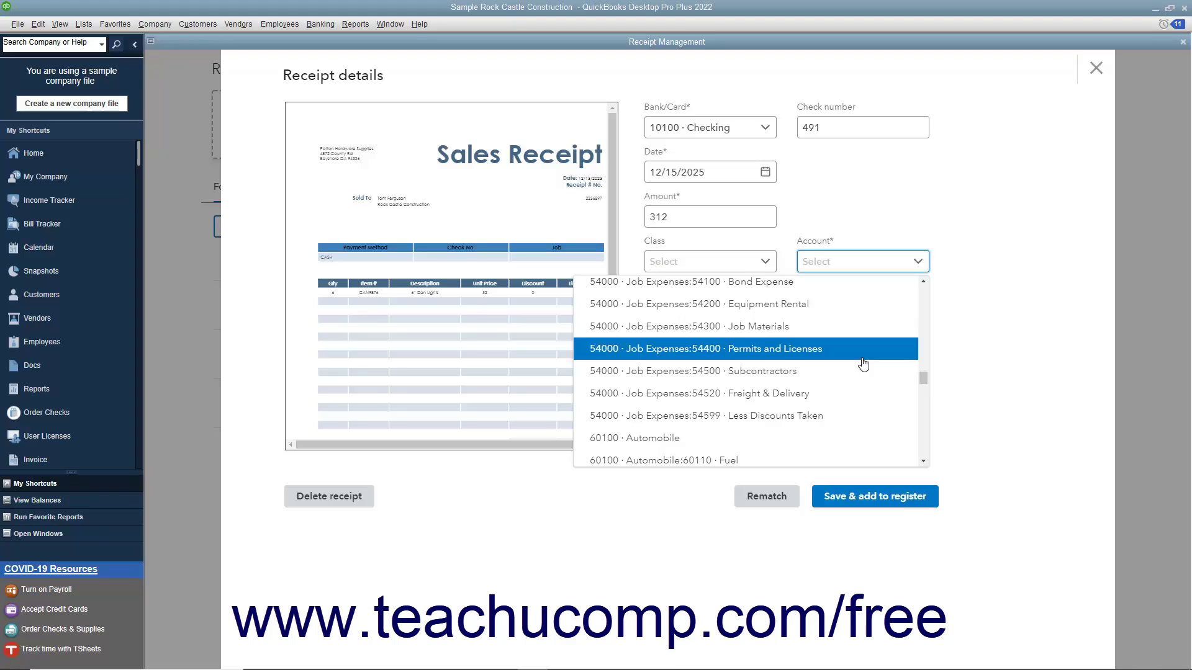
left_click(782, 328)
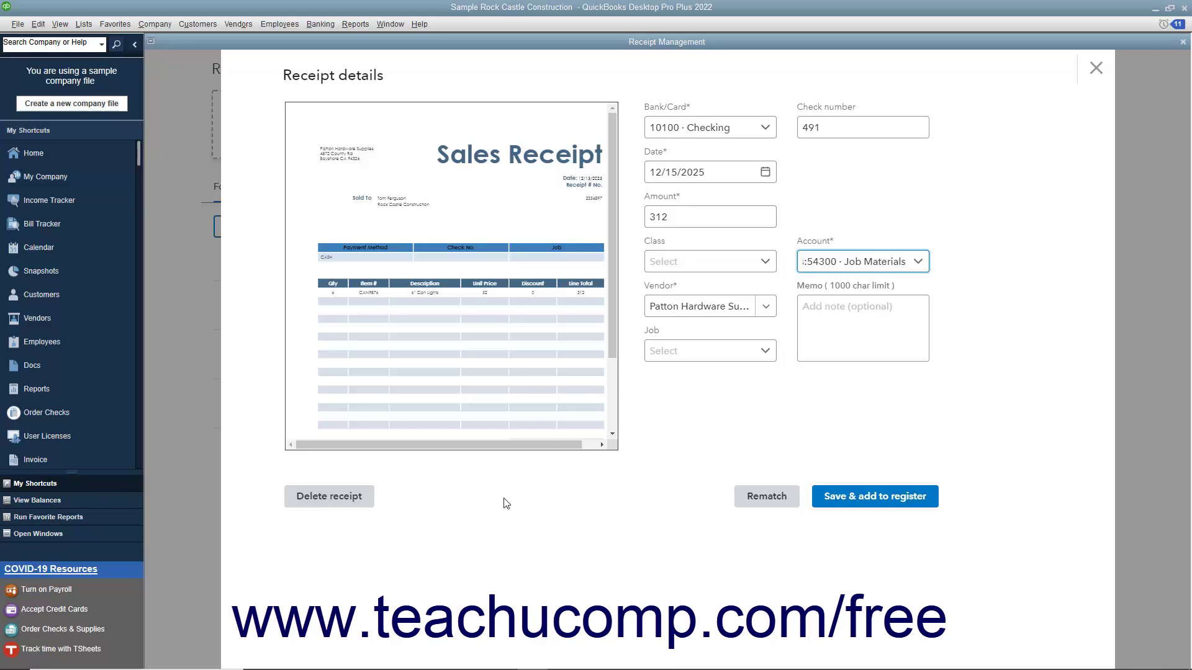
Rematch the edited receipt and attach it to the matching Patton Hardware Supplies transaction from Checking.
left_click(751, 501)
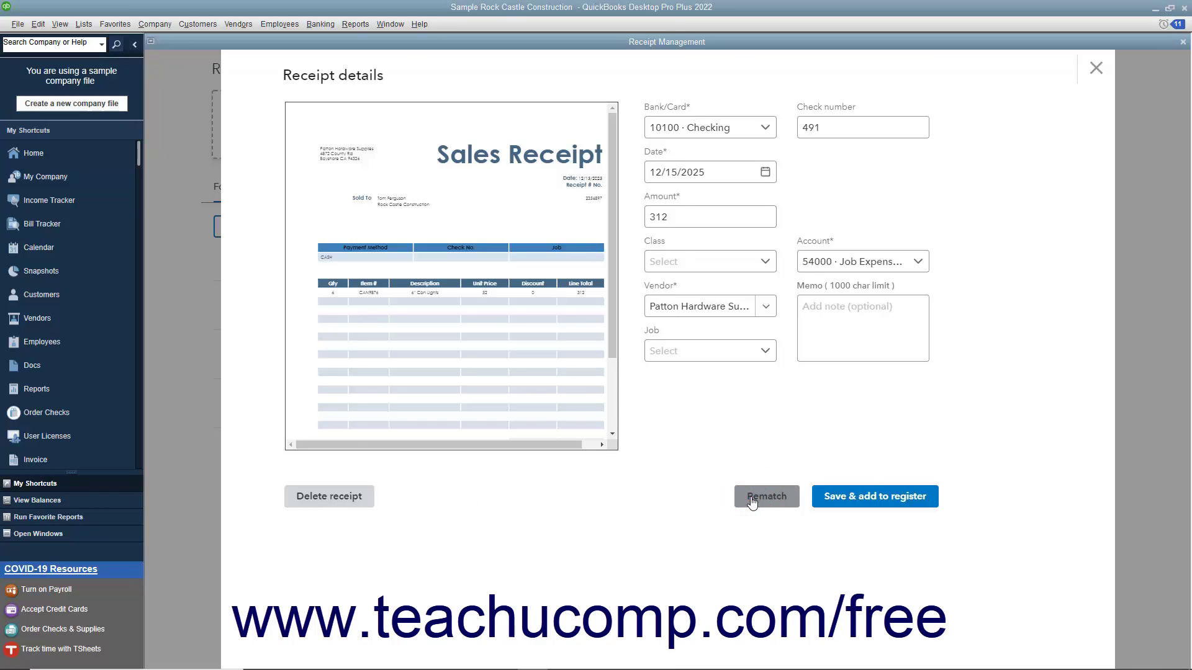
left_click(892, 509)
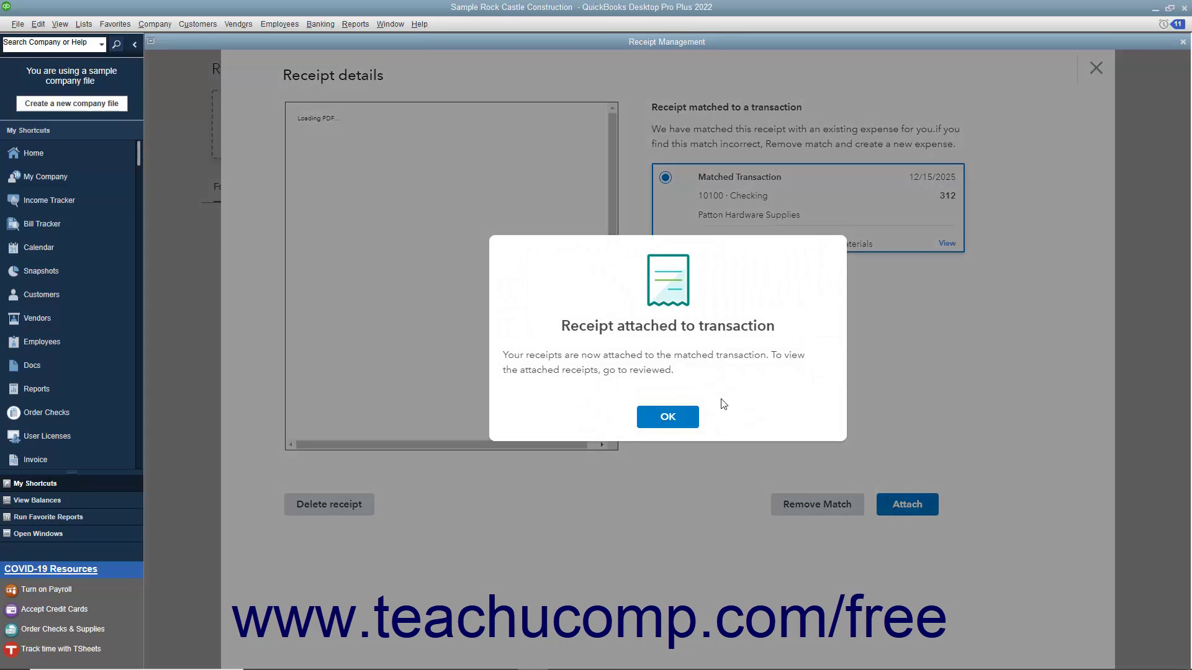
left_click(687, 417)
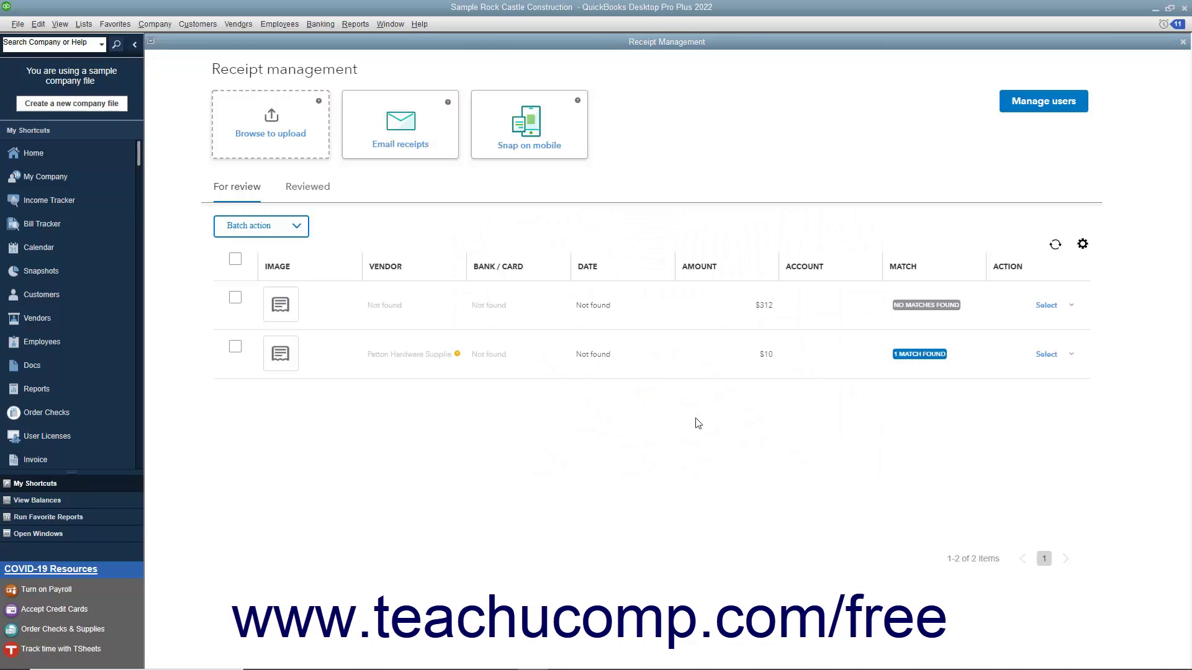
left_click(1071, 358)
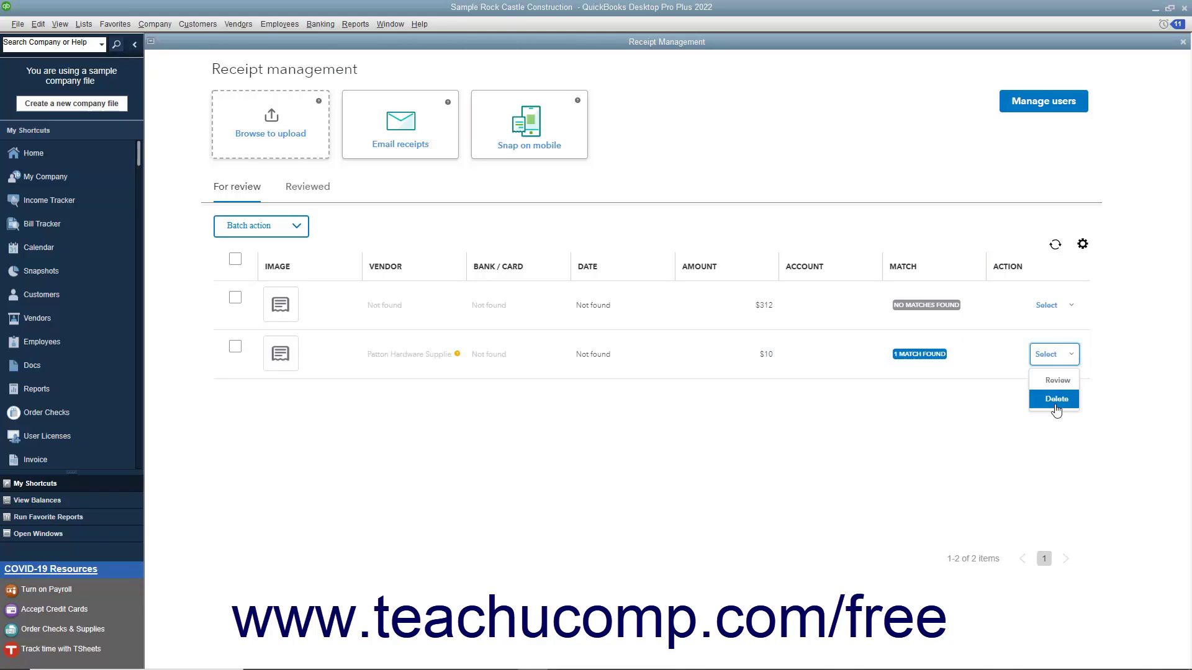
left_click(1008, 412)
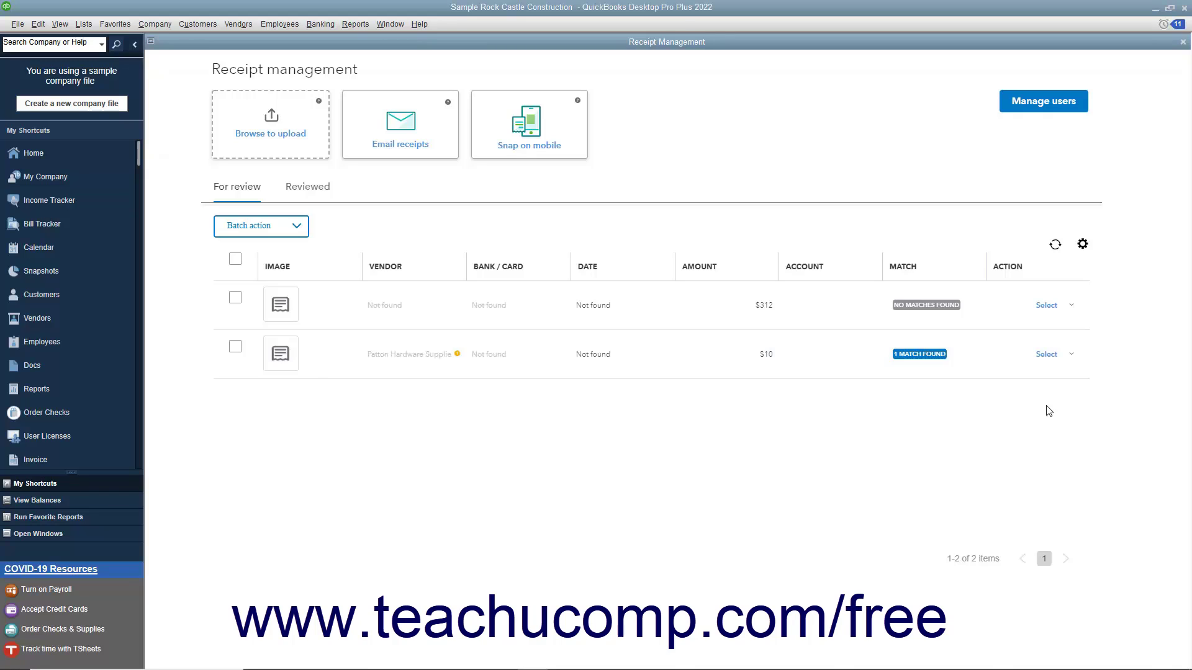
Select all receipts awaiting review and view the batch editing options for their details, leaving the details unedited.
left_click(252, 186)
left_click(235, 260)
left_click(300, 229)
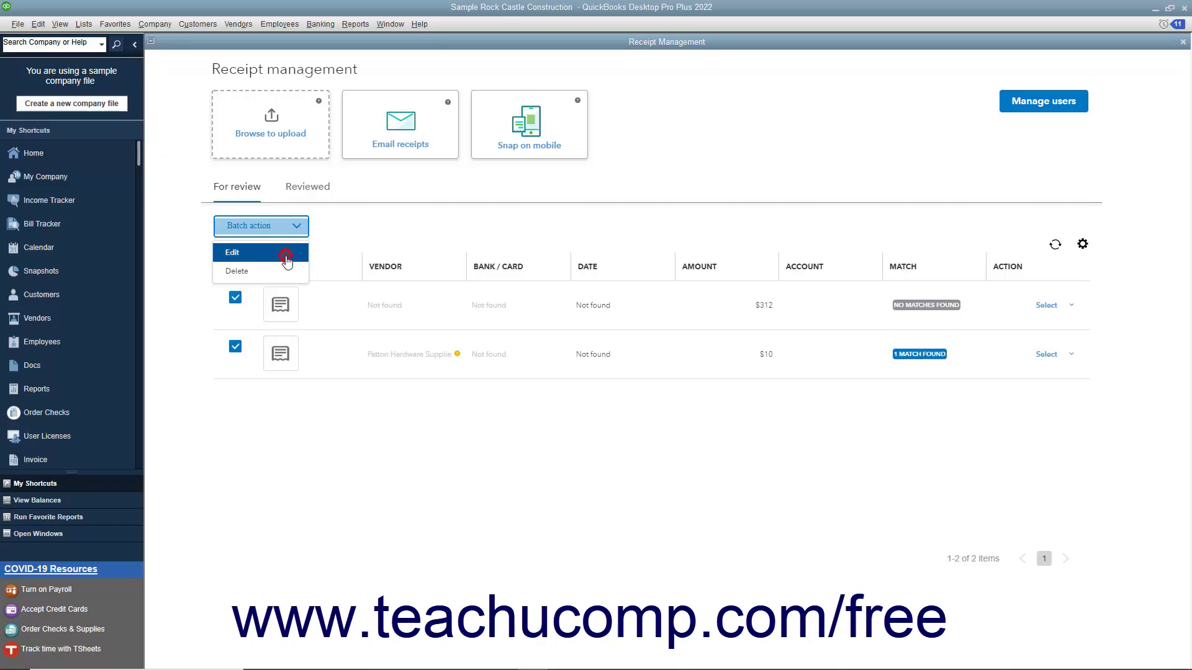
left_click(287, 260)
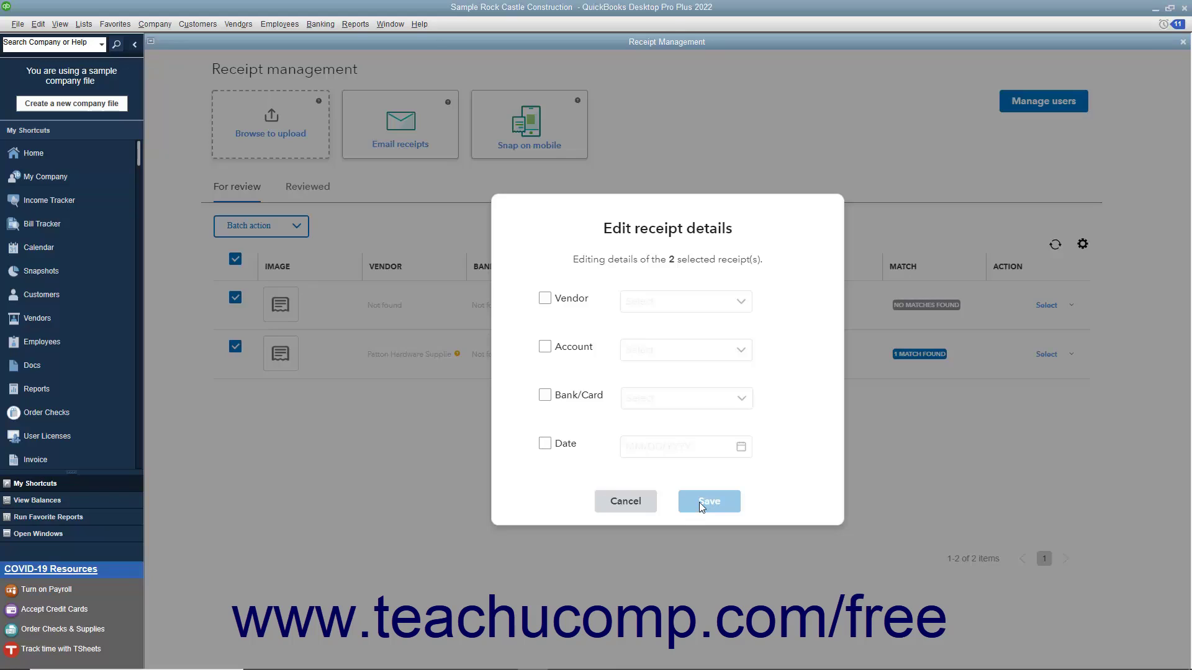
left_click(642, 504)
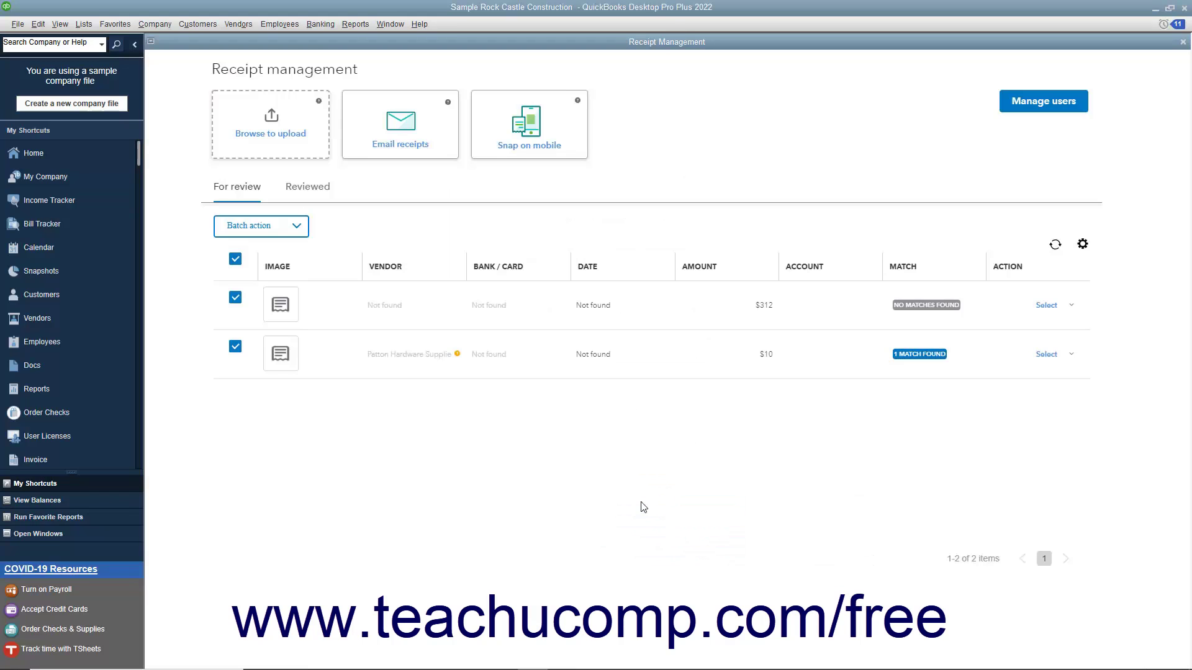
Delete all selected receipts awaiting review with a batch action.
left_click(296, 226)
left_click(286, 270)
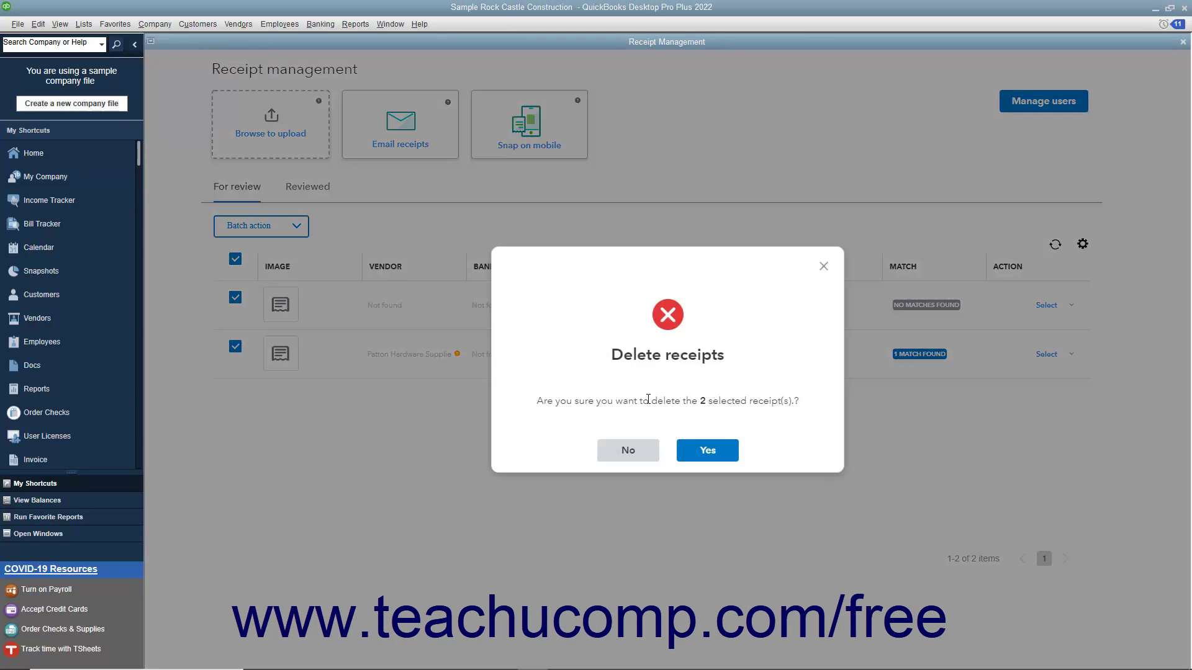
left_click(718, 452)
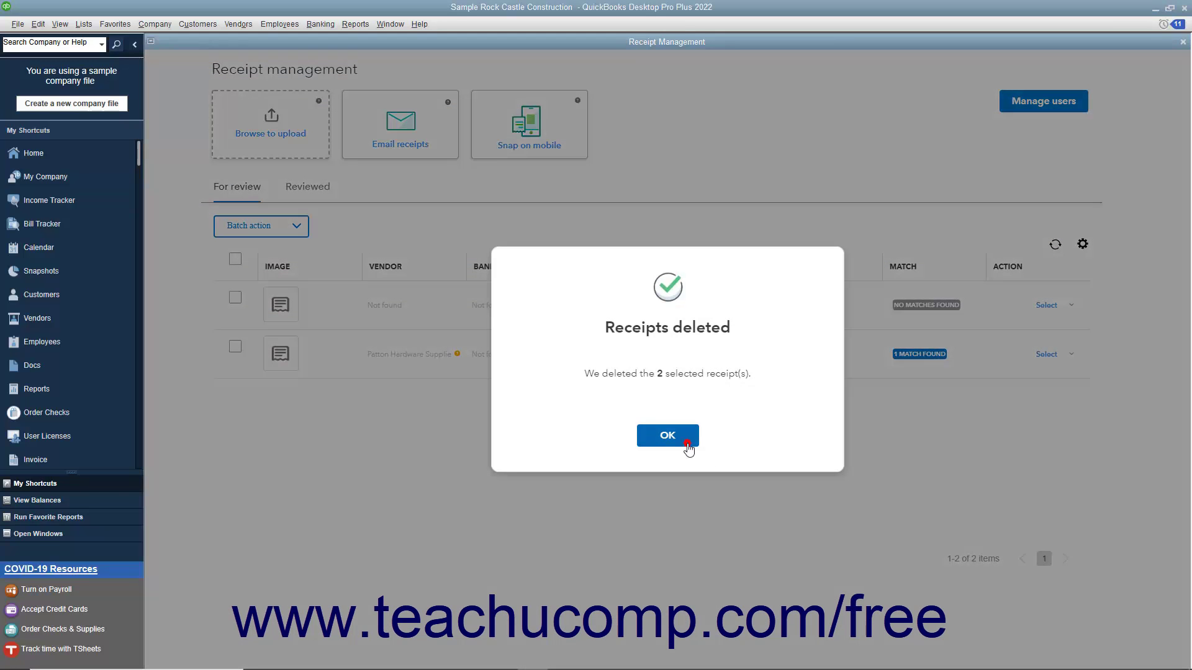
left_click(688, 446)
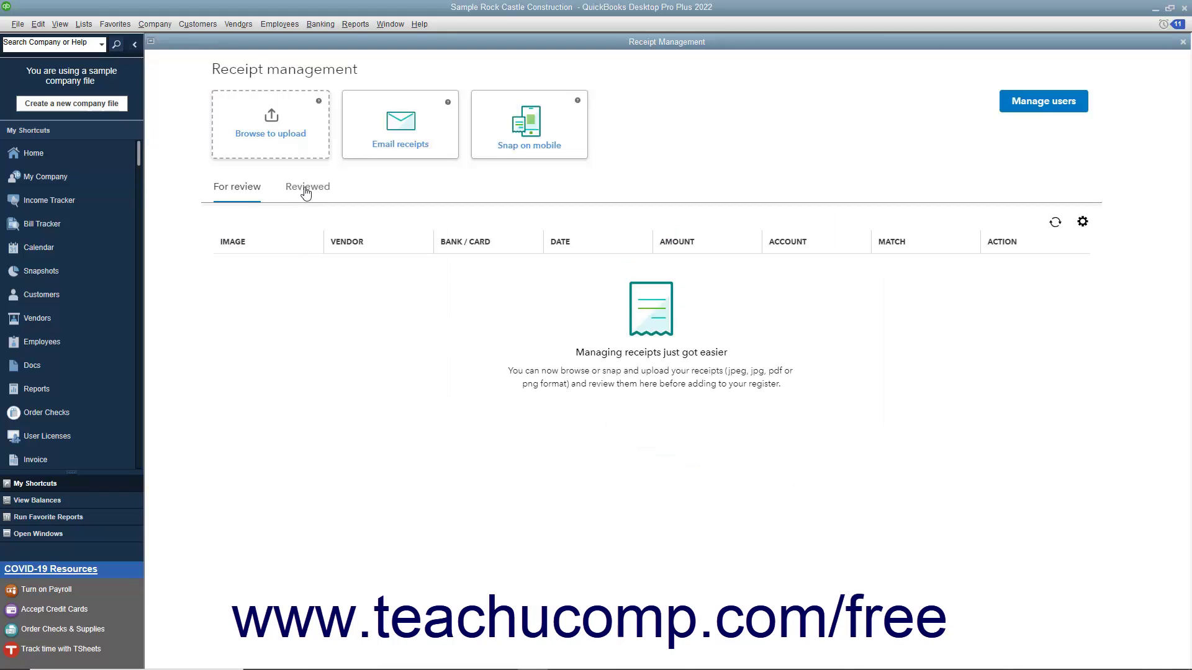
Open the transaction of the reviewed $312 receipt assigned to account 54000 · Job Expenses and detach its PHSSale1215-2 receipt file.
left_click(306, 190)
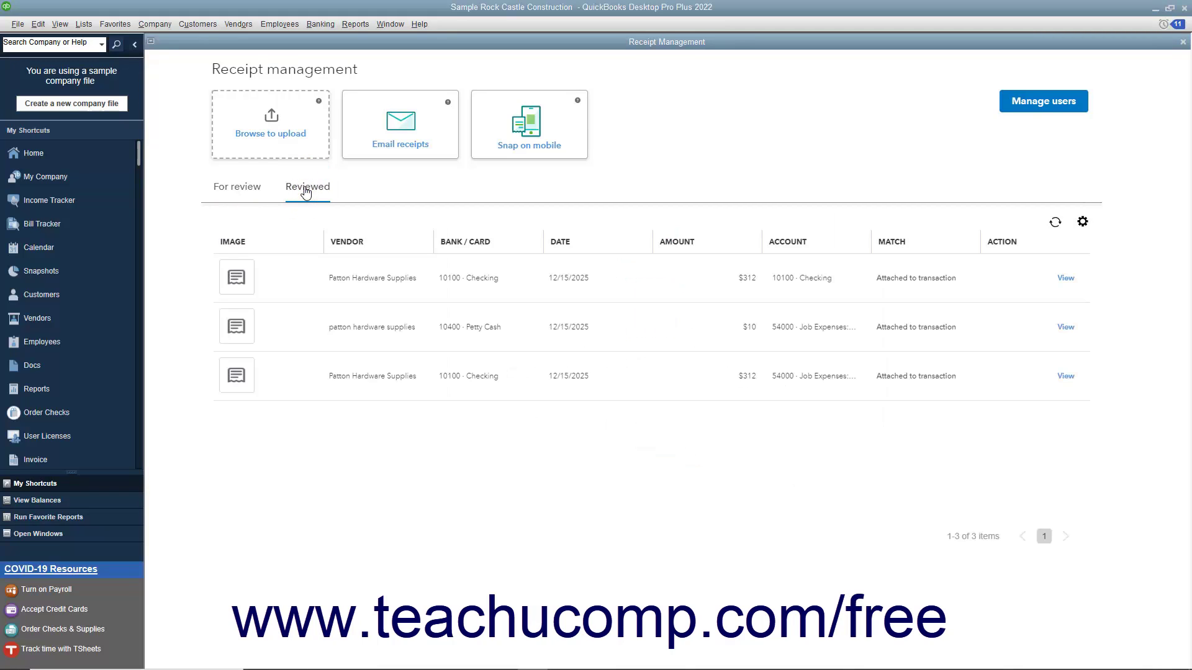
left_click(1067, 377)
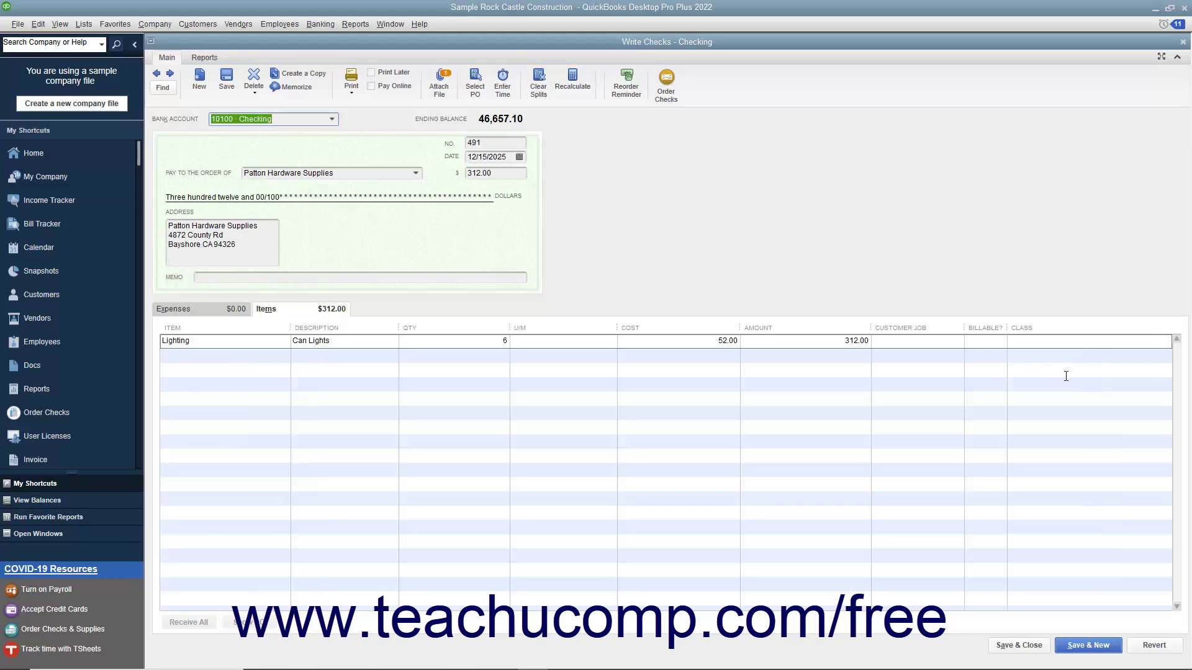
left_click(442, 98)
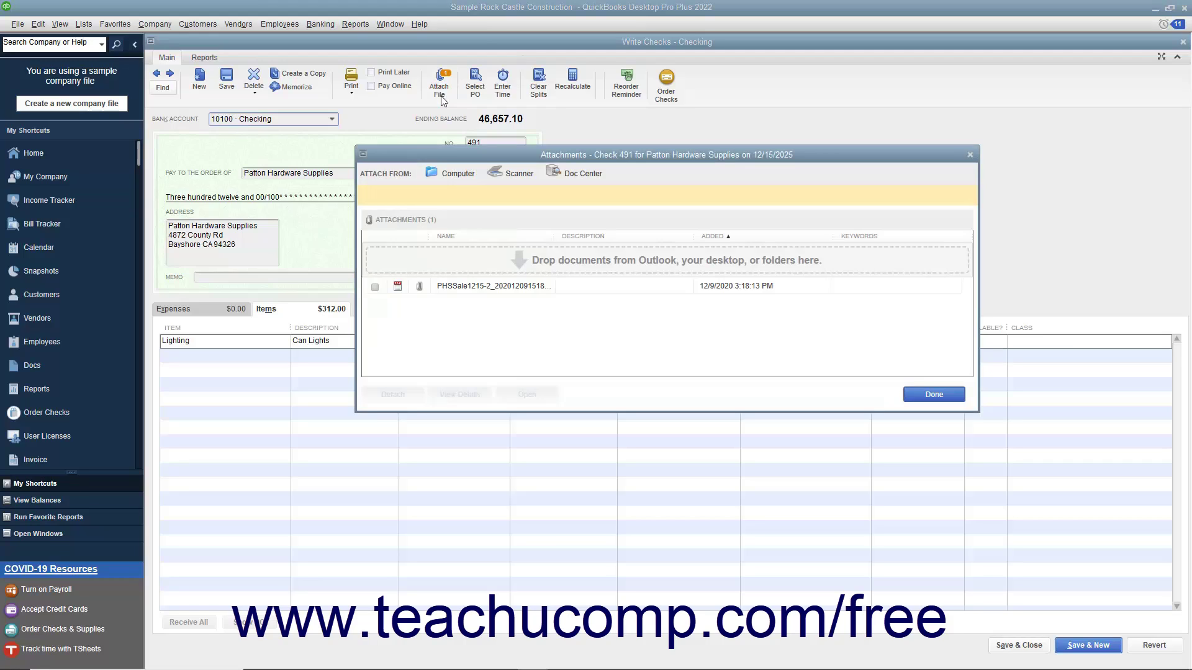
left_click(466, 285)
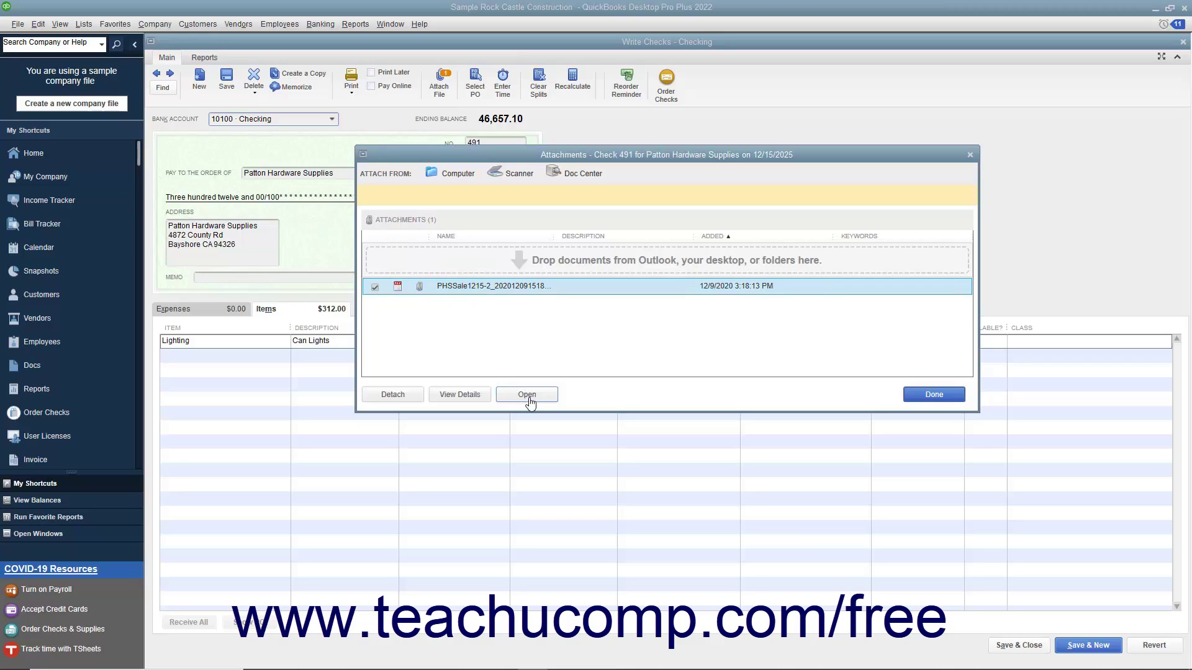
left_click(400, 405)
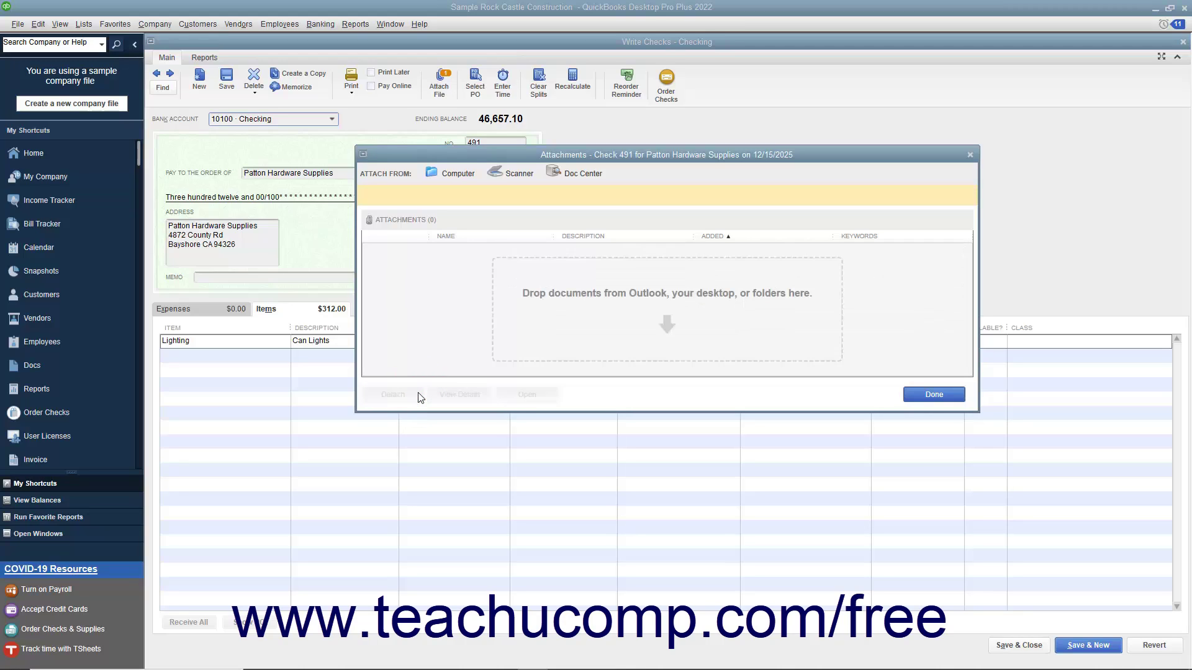
Reattach the PHSSale1215-2 receipt file to the Patton Hardware Supplies check from the Doc Center.
left_click(582, 177)
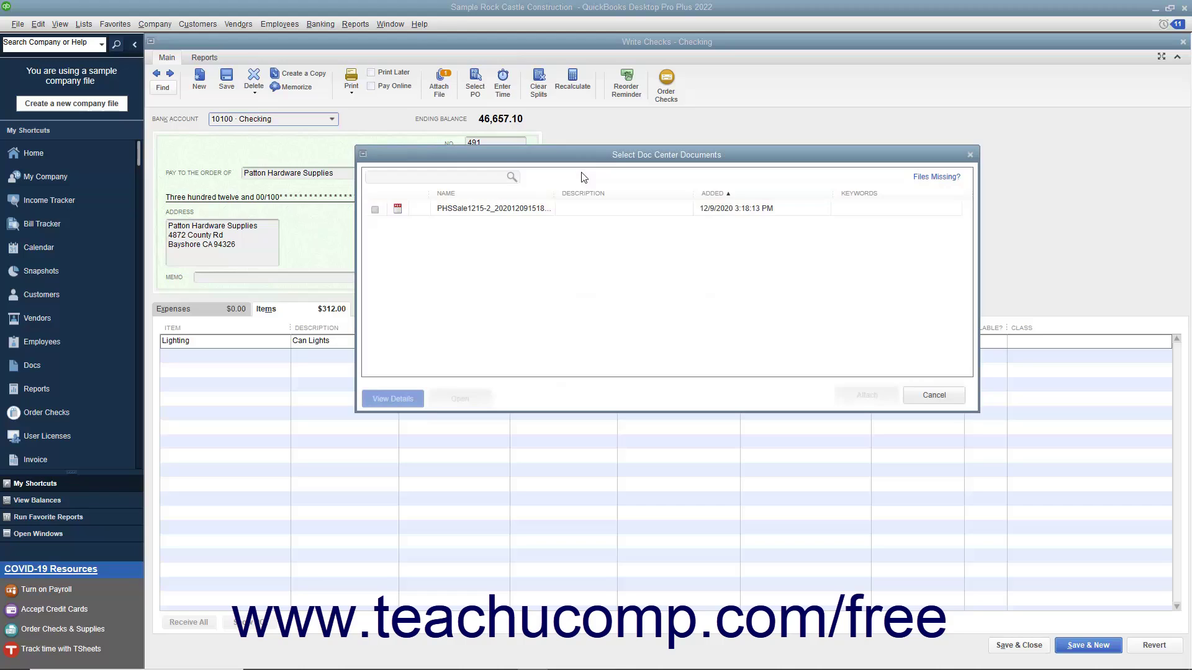
left_click(375, 210)
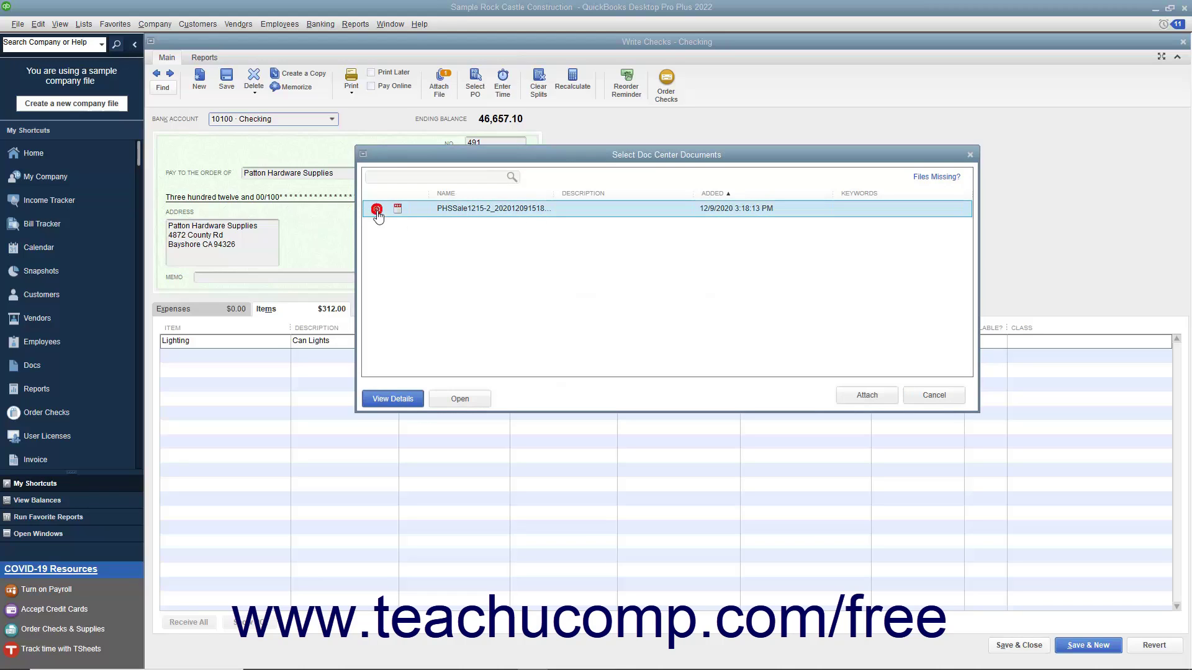
left_click(860, 403)
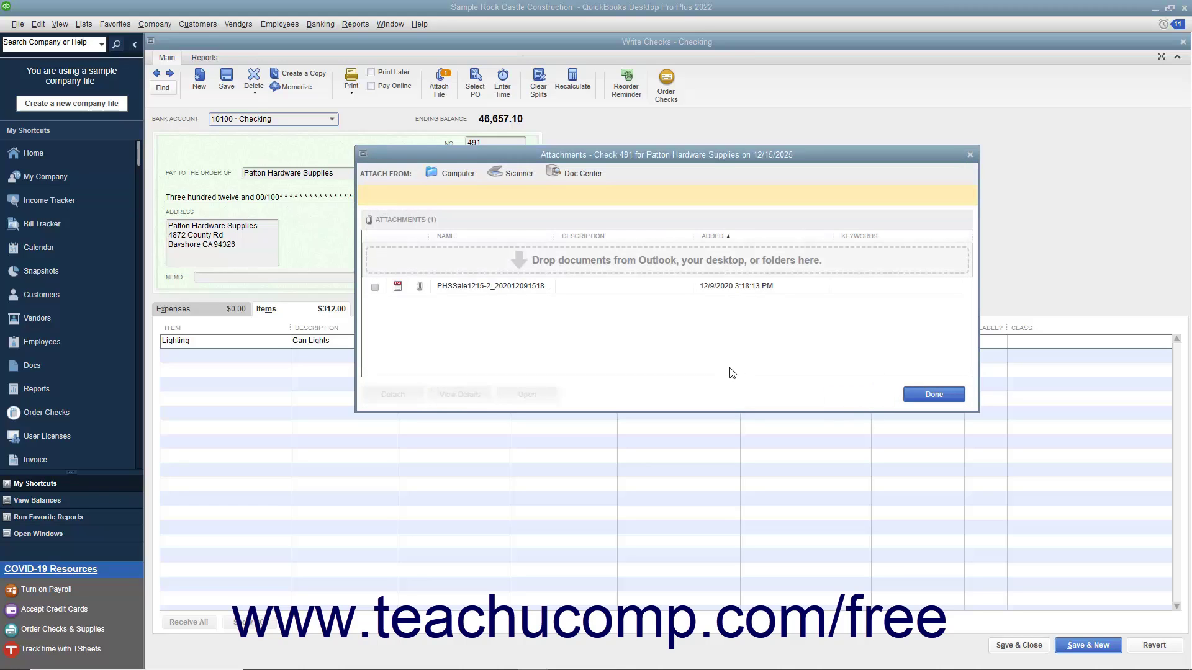
left_click(915, 396)
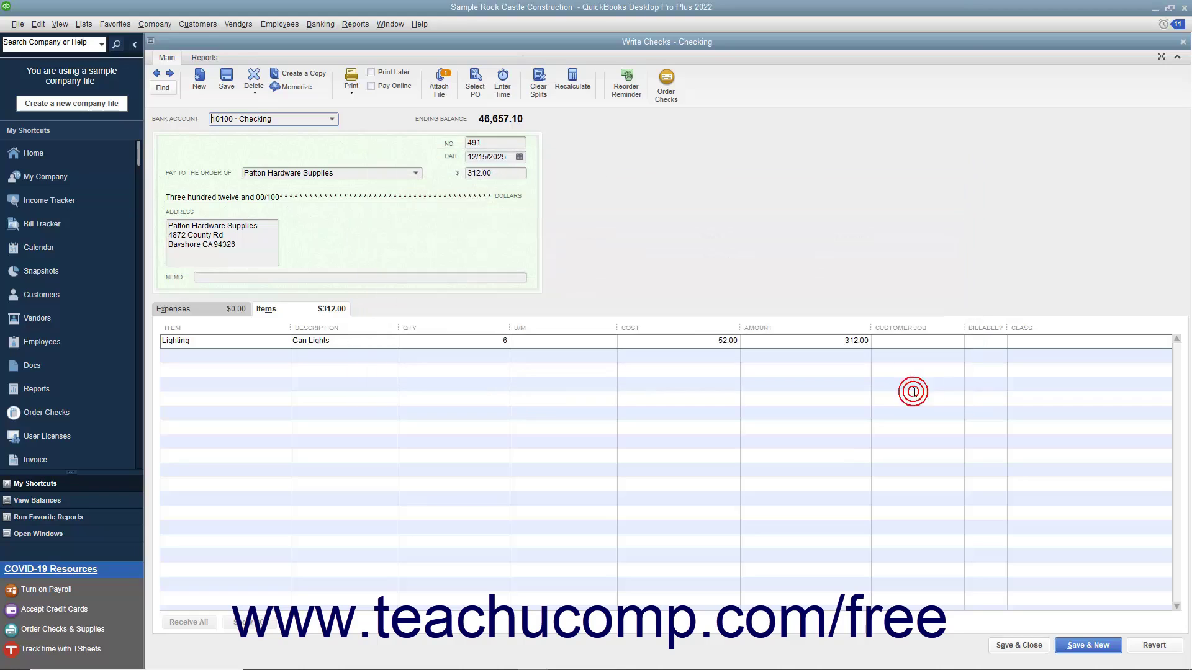
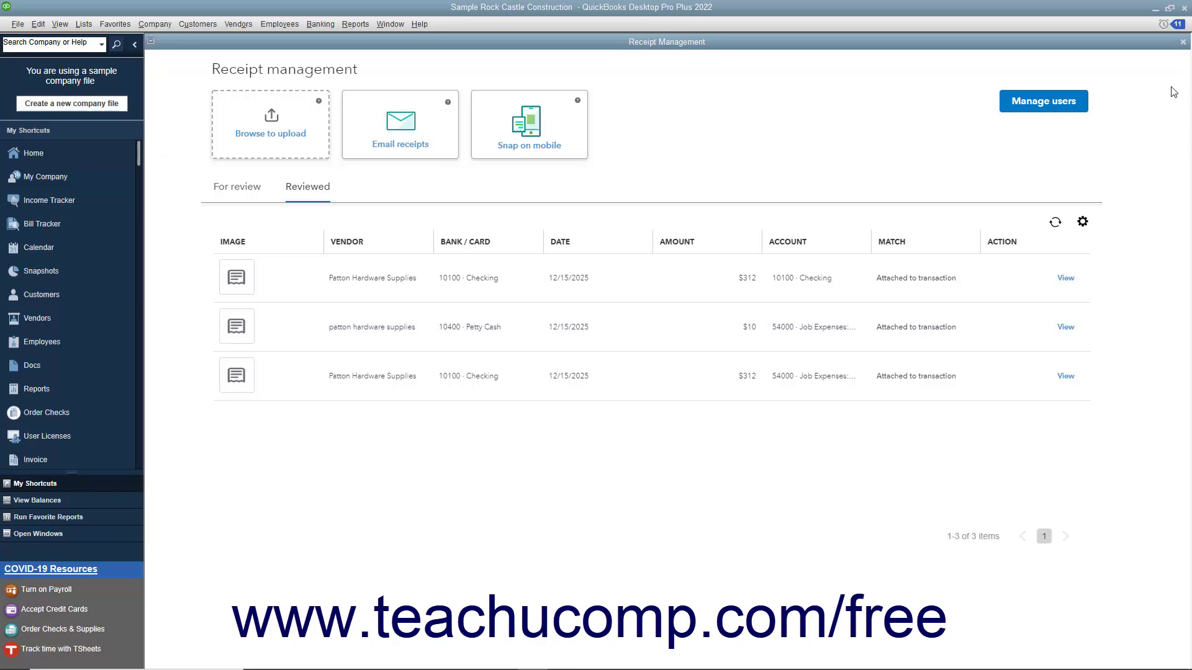
Choose to give a user desktop and mobile access to receipt management and continue to Intuit account user management.
left_click(1071, 107)
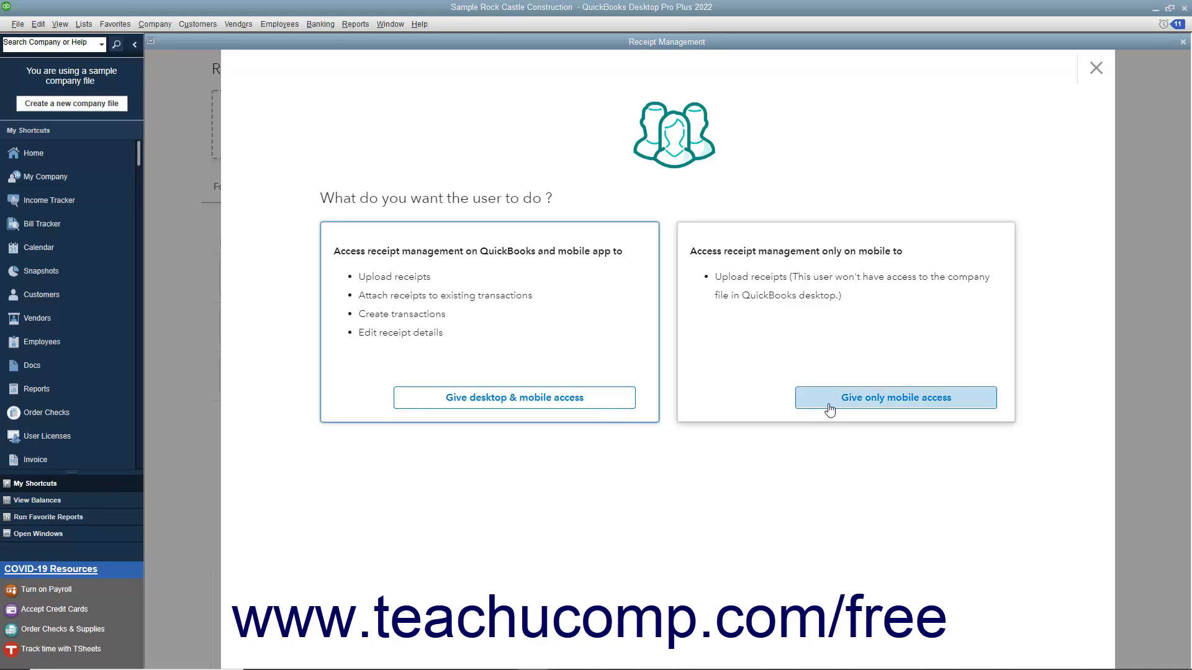
left_click(628, 408)
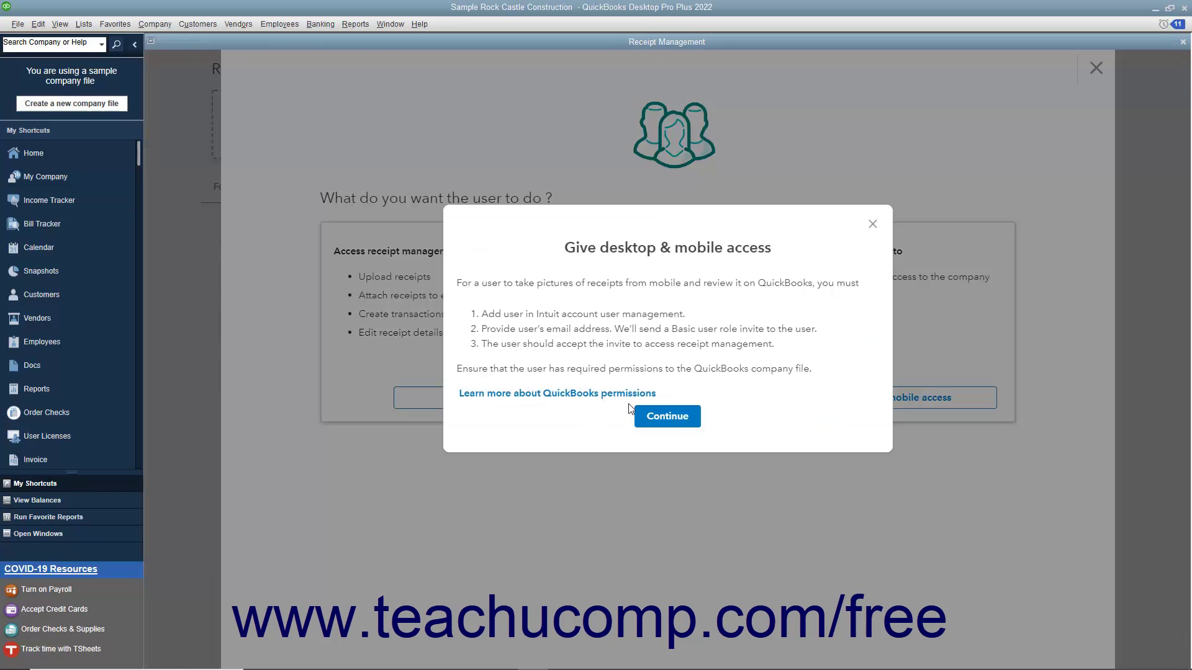
left_click(668, 417)
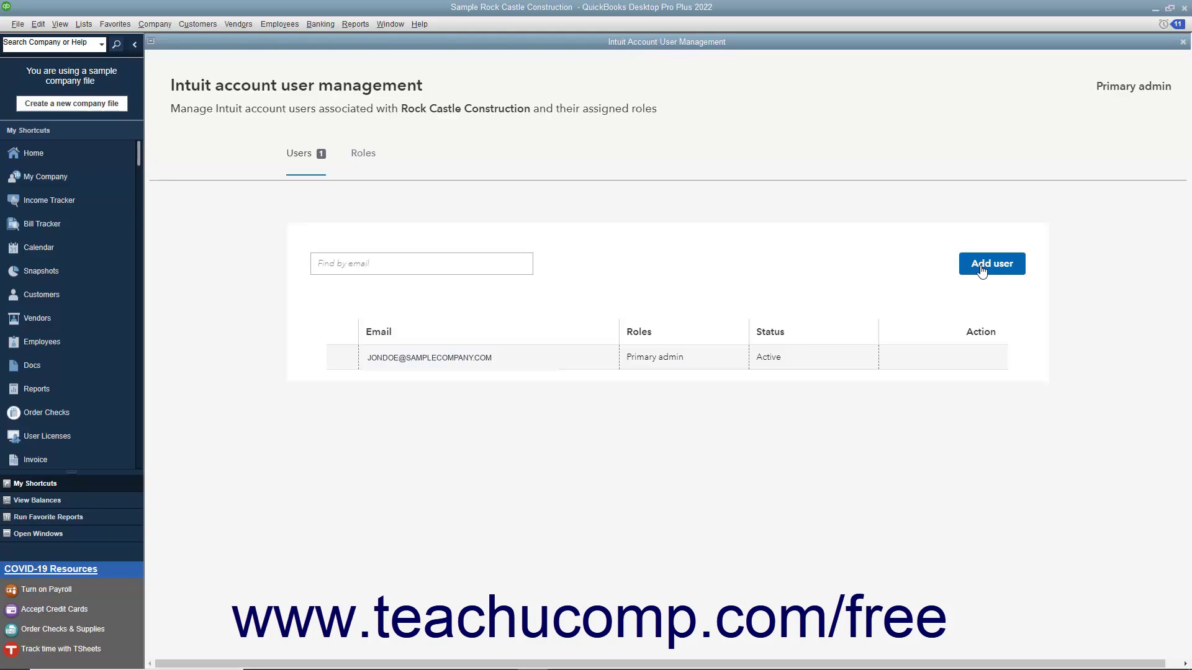
Start adding an Intuit account user and enter the user's e-mail address.
left_click(980, 271)
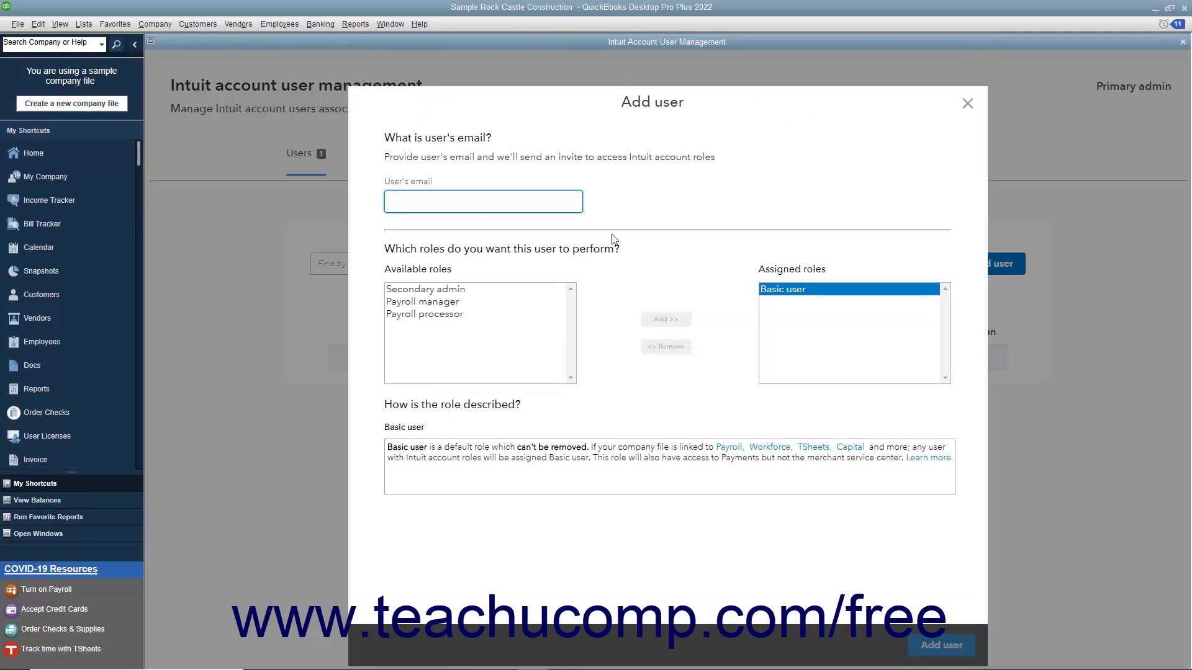
left_click(432, 202)
type("noone@noplace.com")
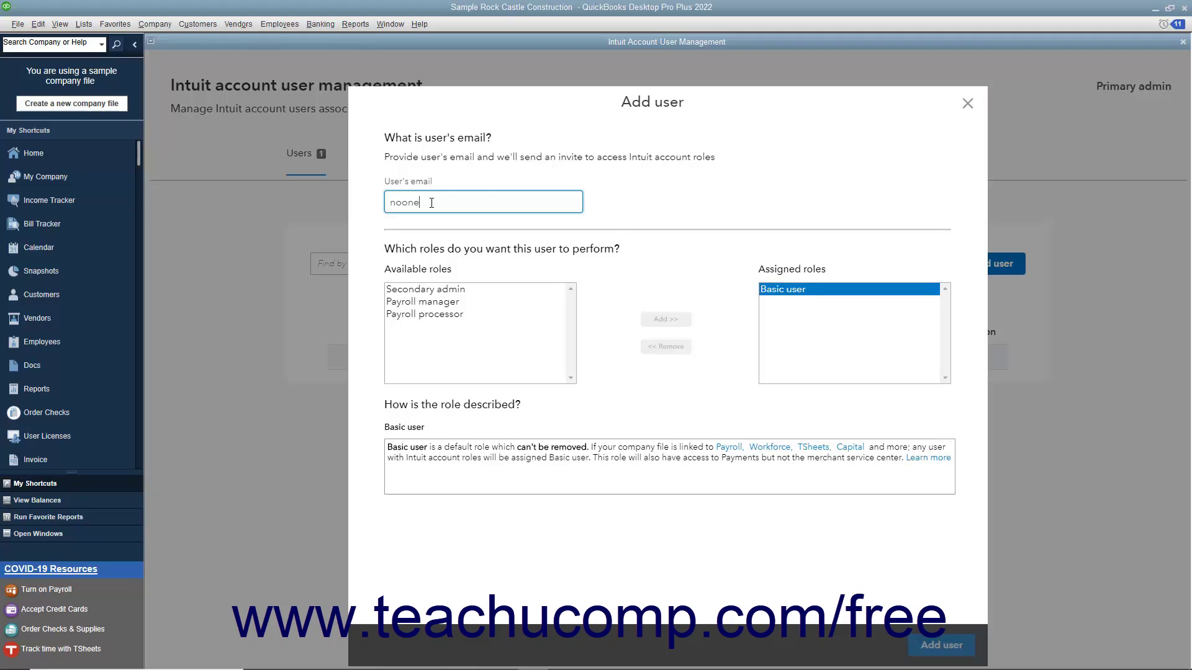